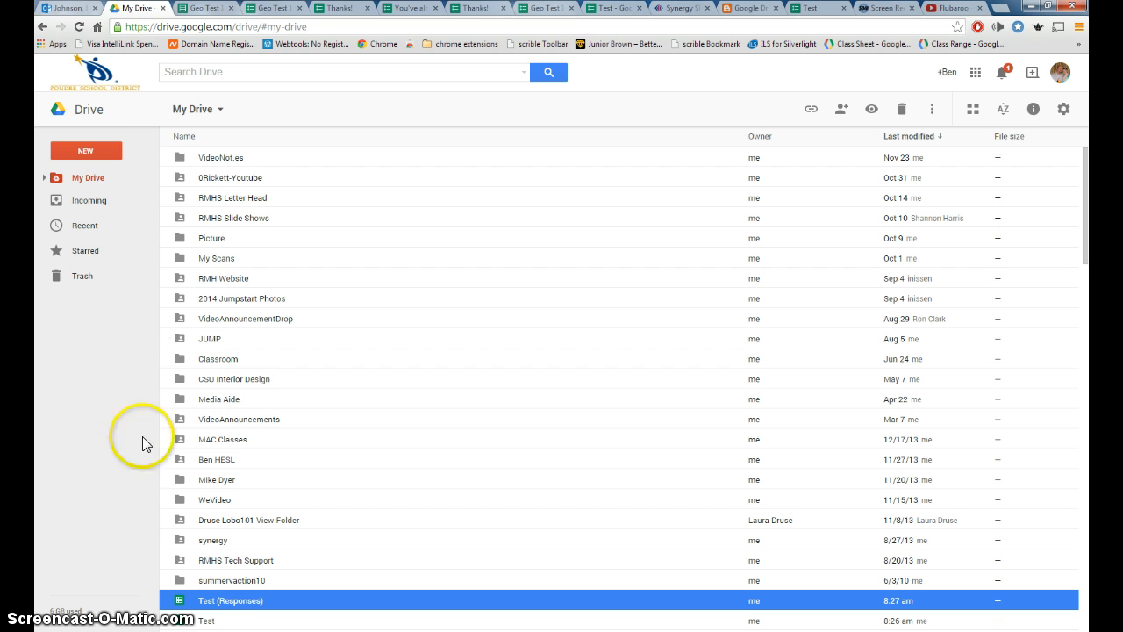
Create a new Google Form from Drive.
{"action": "left_click", "coordinate": [93, 151]}
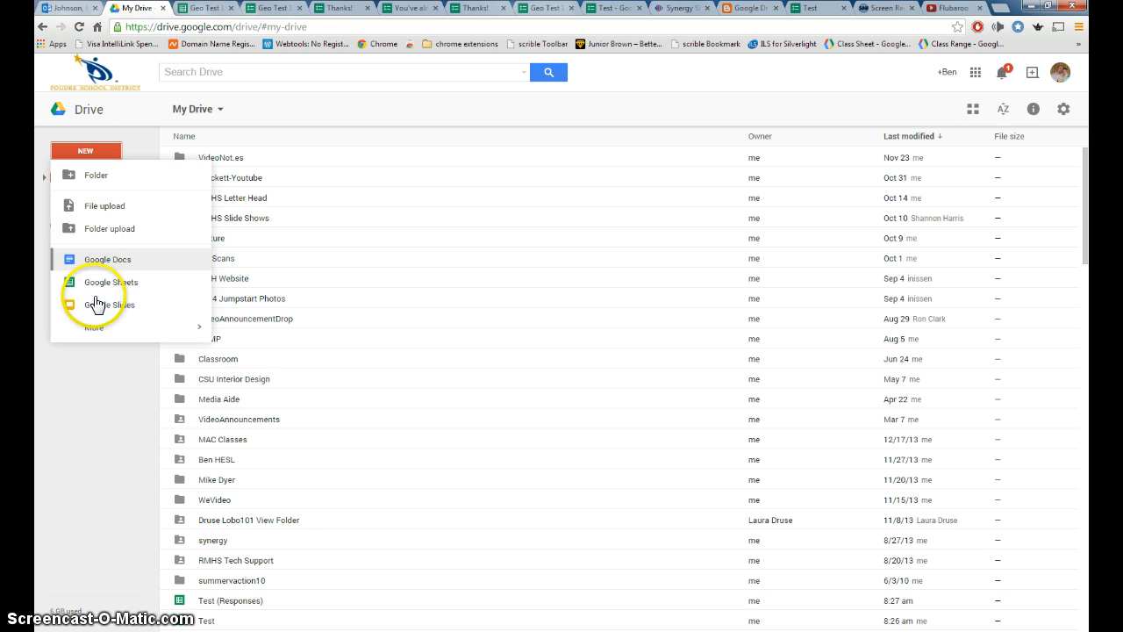
{"action": "mouse_move", "coordinate": [92, 330]}
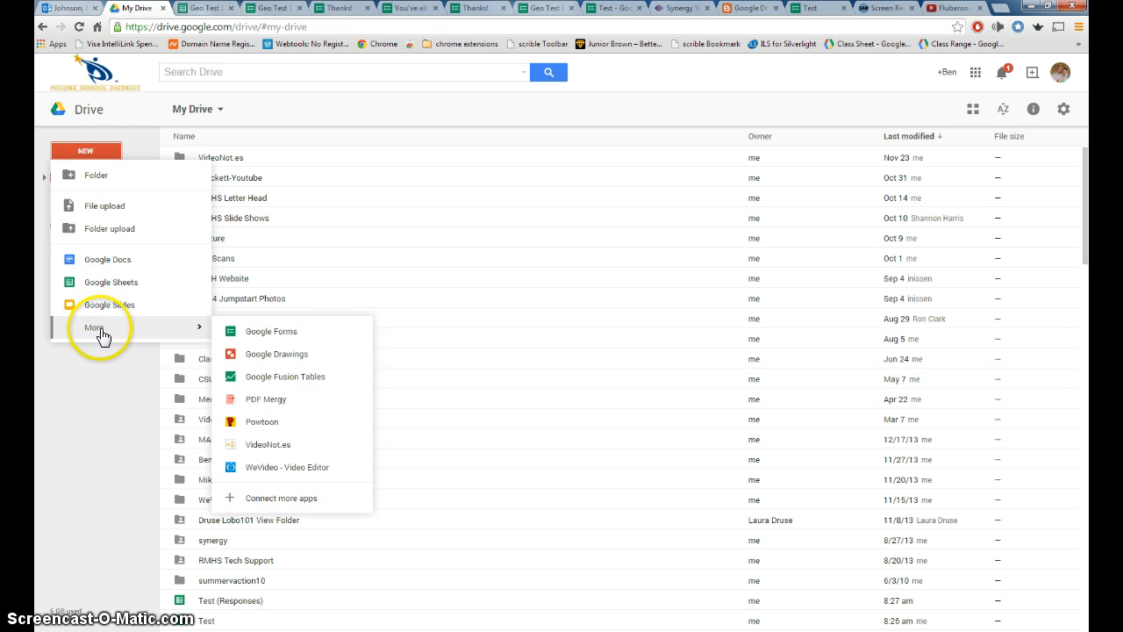
{"action": "left_click", "coordinate": [293, 335]}
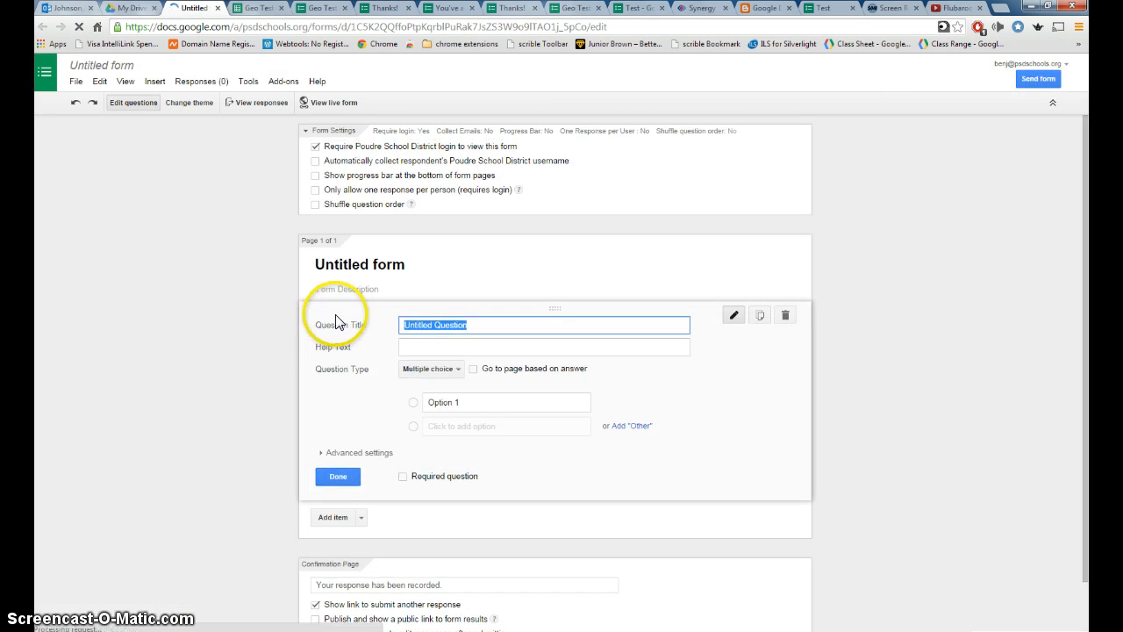
Set the form to automatically collect respondents' district usernames, allow only one response per person and shuffle the question order.
{"action": "left_click", "coordinate": [316, 162]}
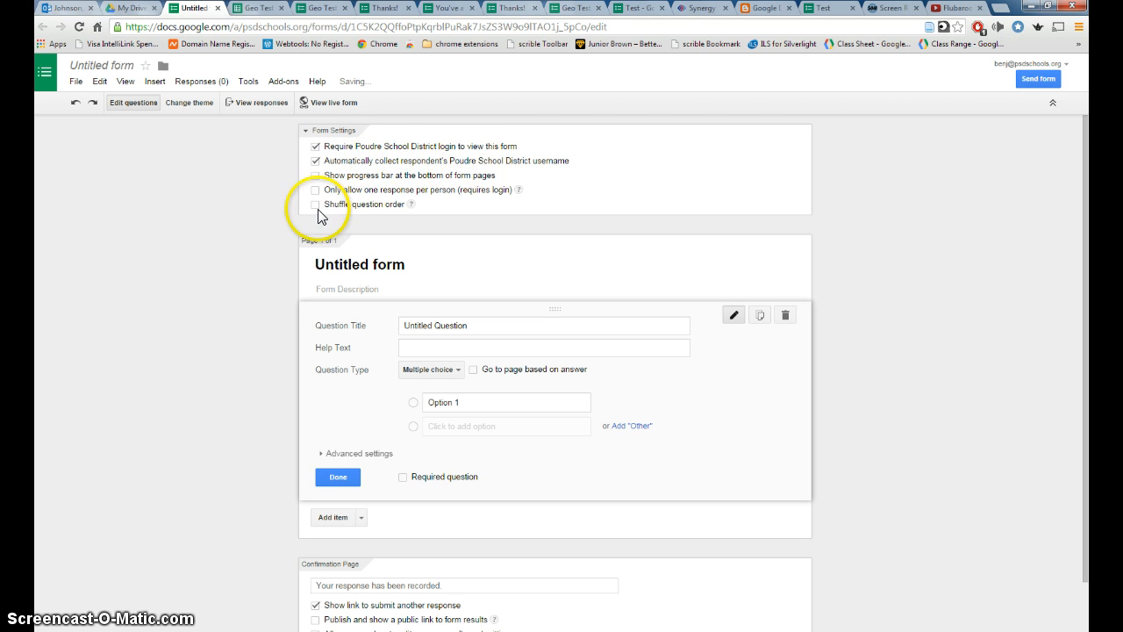
{"action": "left_click", "coordinate": [315, 189]}
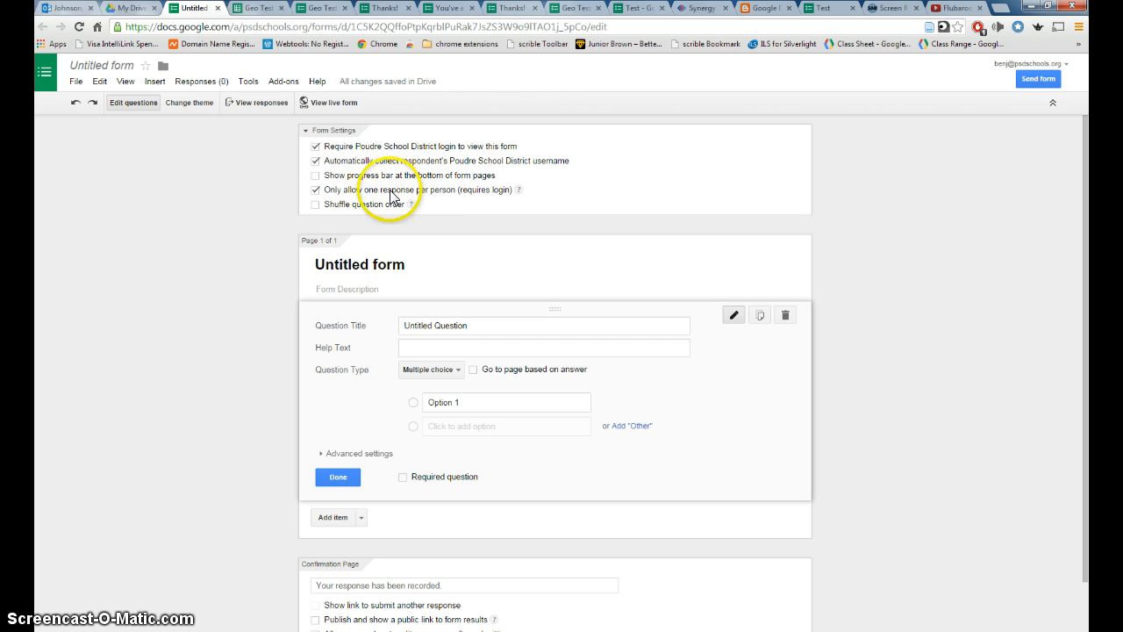
{"action": "left_click", "coordinate": [316, 204]}
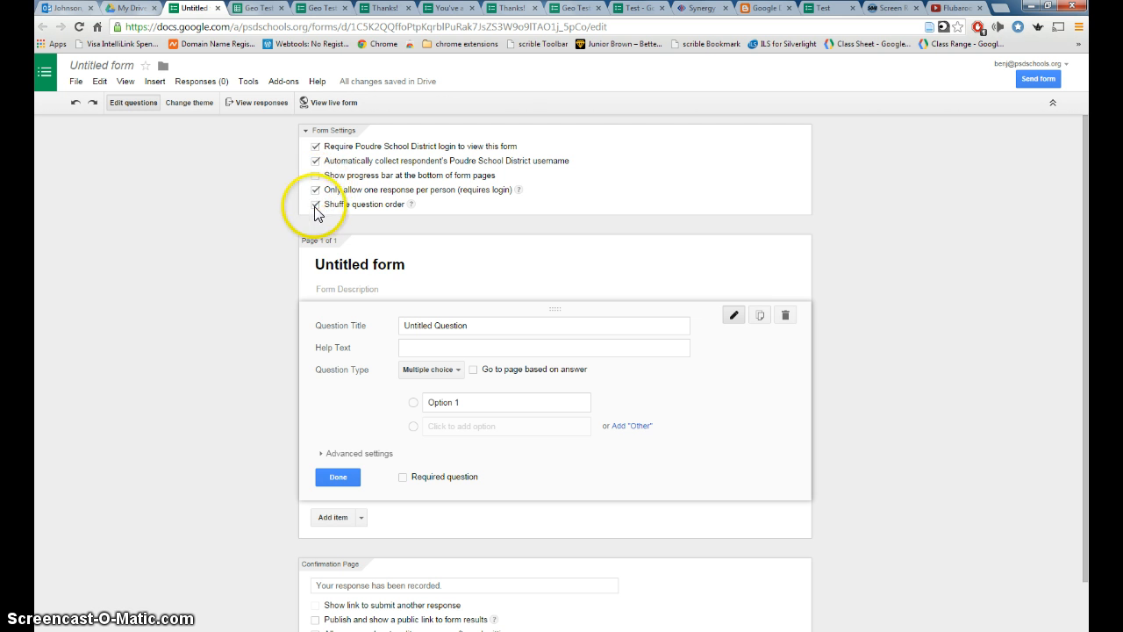
Change the form's title to "Geo Quiz".
{"action": "left_click_drag", "start_coordinate": [401, 263], "coordinate": [296, 269]}
{"action": "type", "text": "Geo Quiz"}
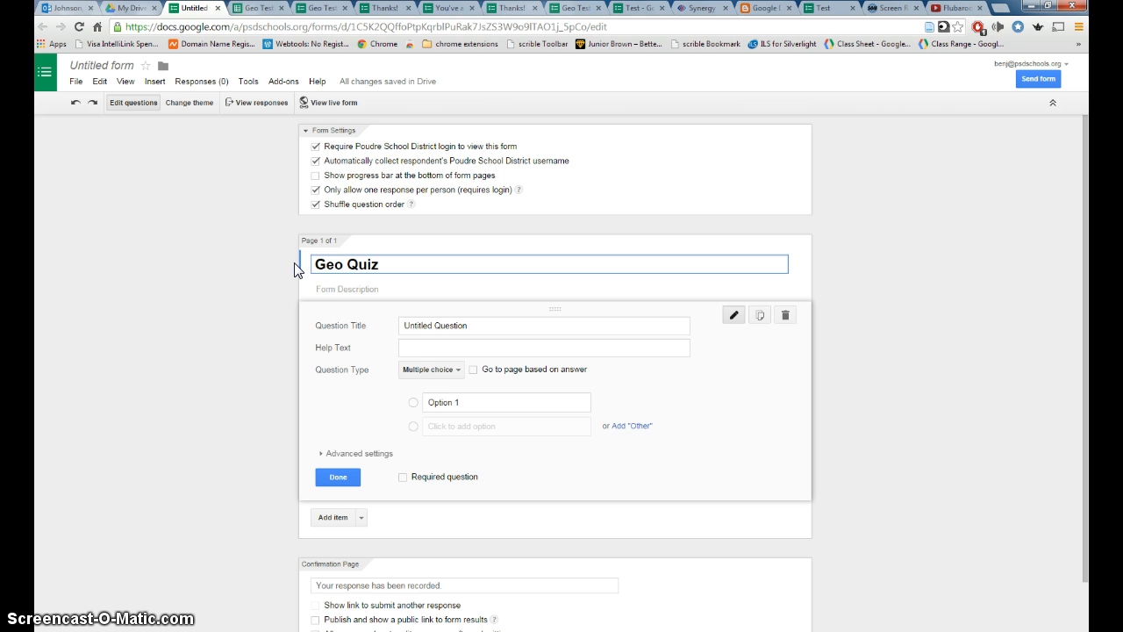
{"action": "left_click", "coordinate": [478, 325]}
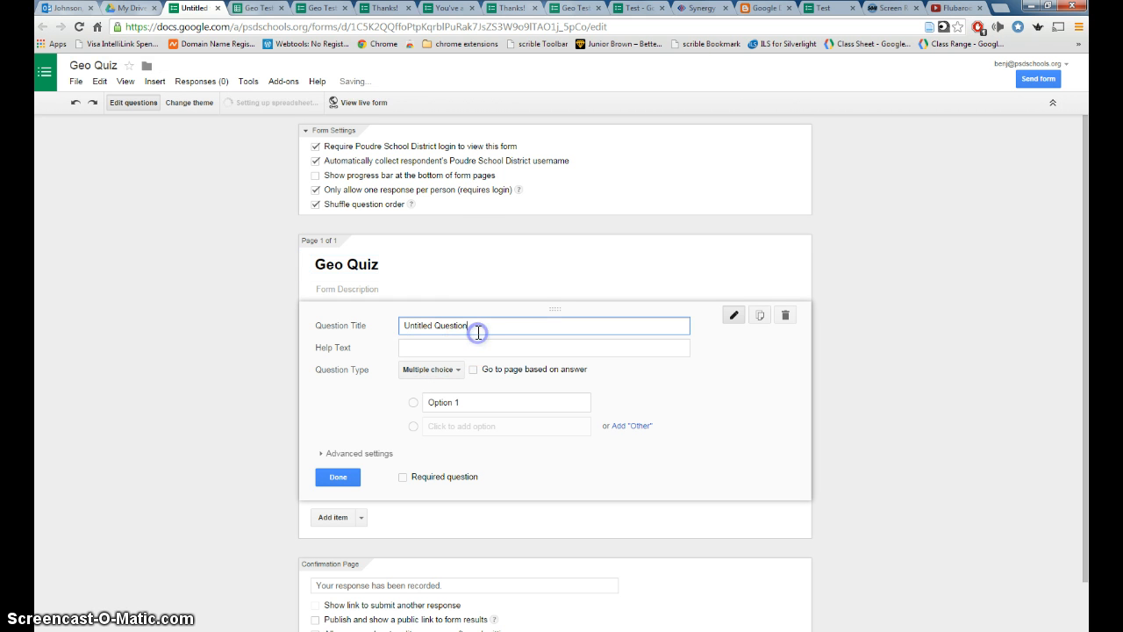
Title the first question "Your Name" and give it the help text "Last, First".
{"action": "left_click_drag", "start_coordinate": [482, 325], "coordinate": [400, 325]}
{"action": "type", "text": "Yo"}
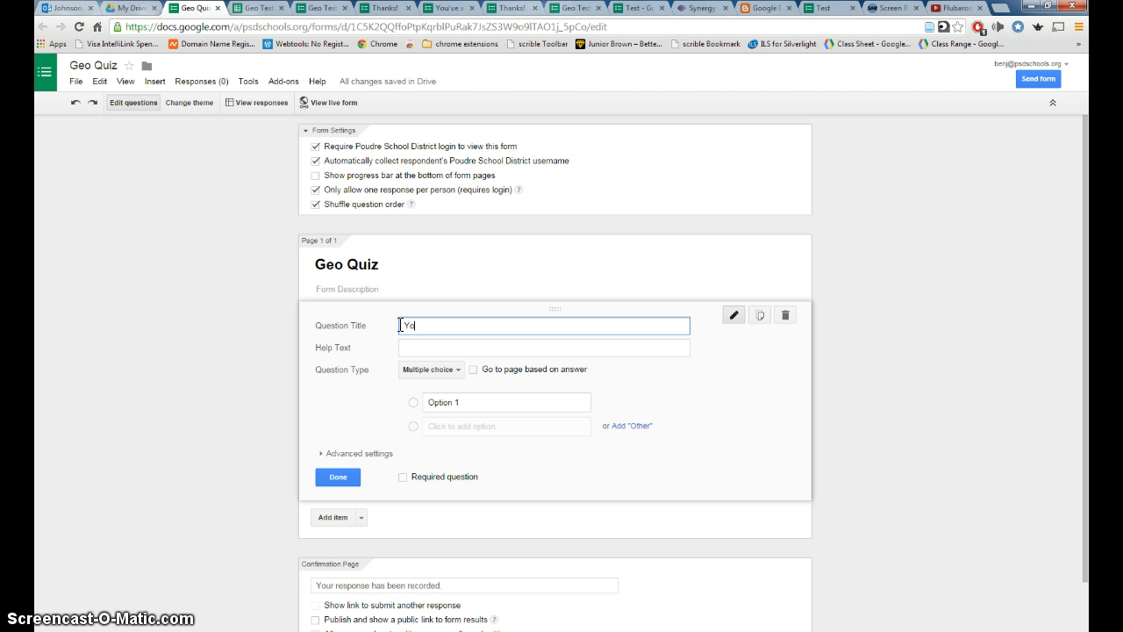
{"action": "type", "text": "ur Name"}
{"action": "key", "text": "Tab"}
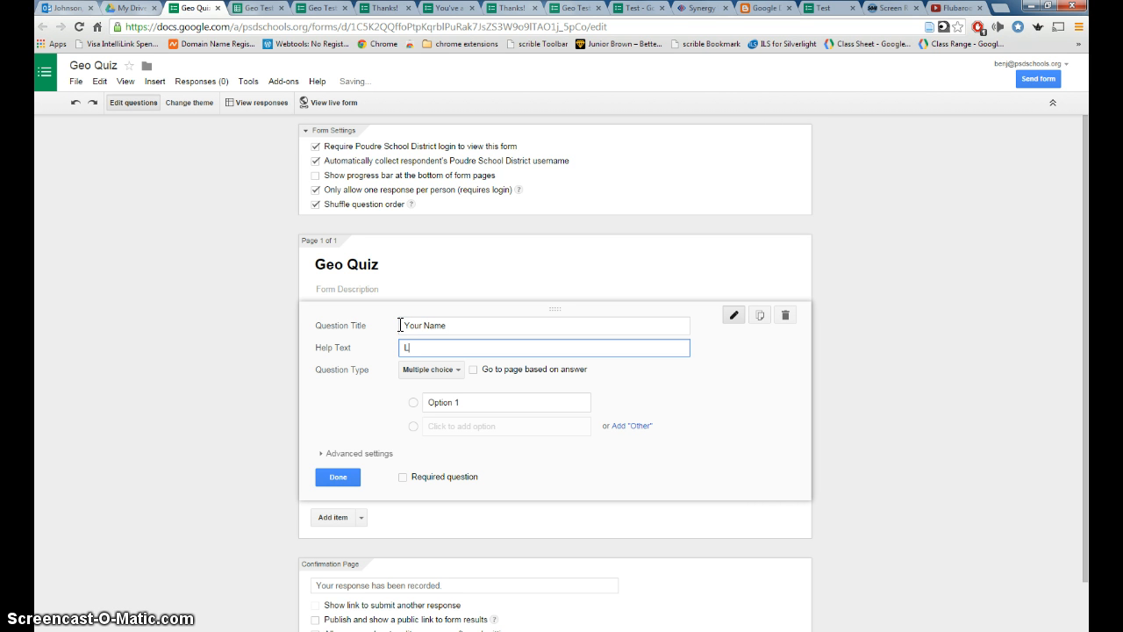
{"action": "type", "text": "Last, N"}
{"action": "key", "text": "BackSpace"}
Set the "Your Name" question's type to Text, make it required and finish editing it.
{"action": "left_click", "coordinate": [447, 370]}
{"action": "left_click", "coordinate": [453, 340]}
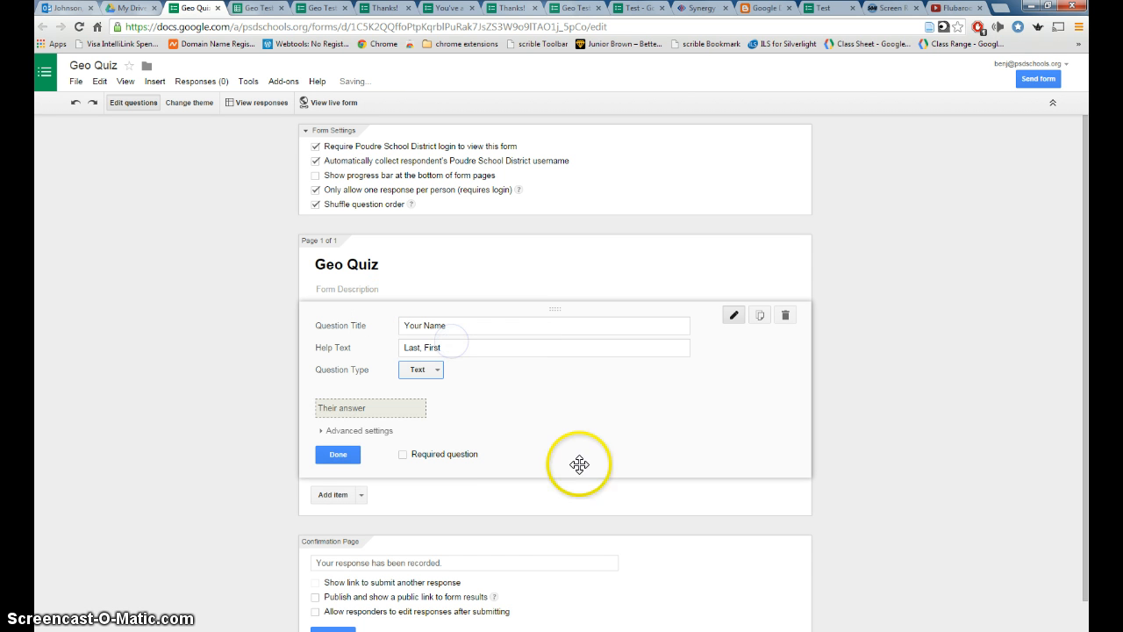
{"action": "left_click", "coordinate": [403, 454]}
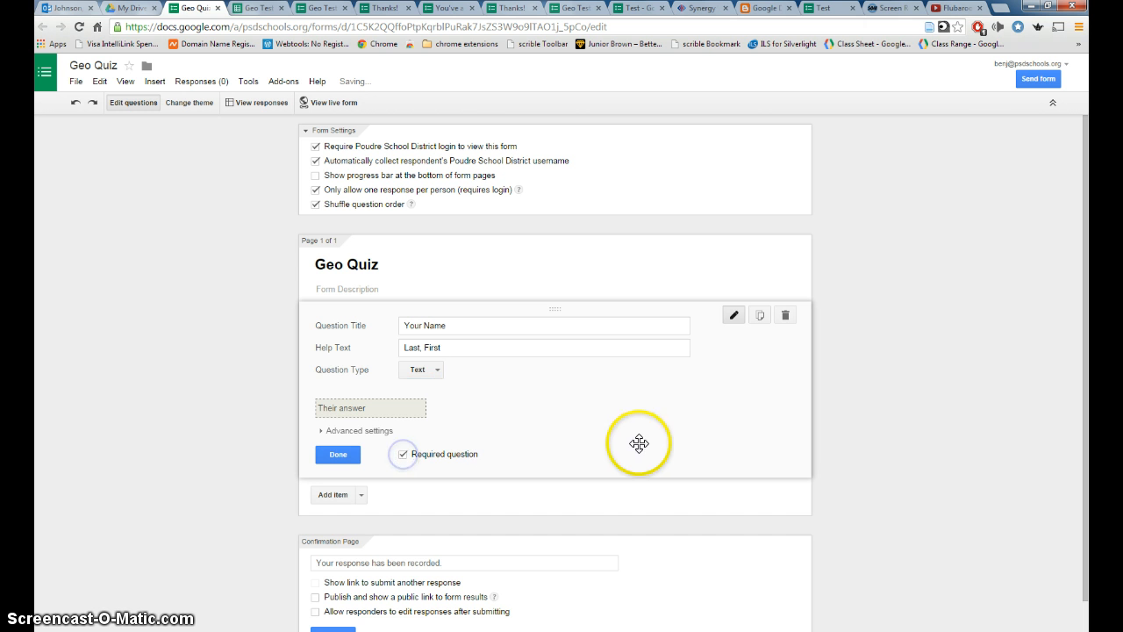
{"action": "left_click", "coordinate": [337, 454]}
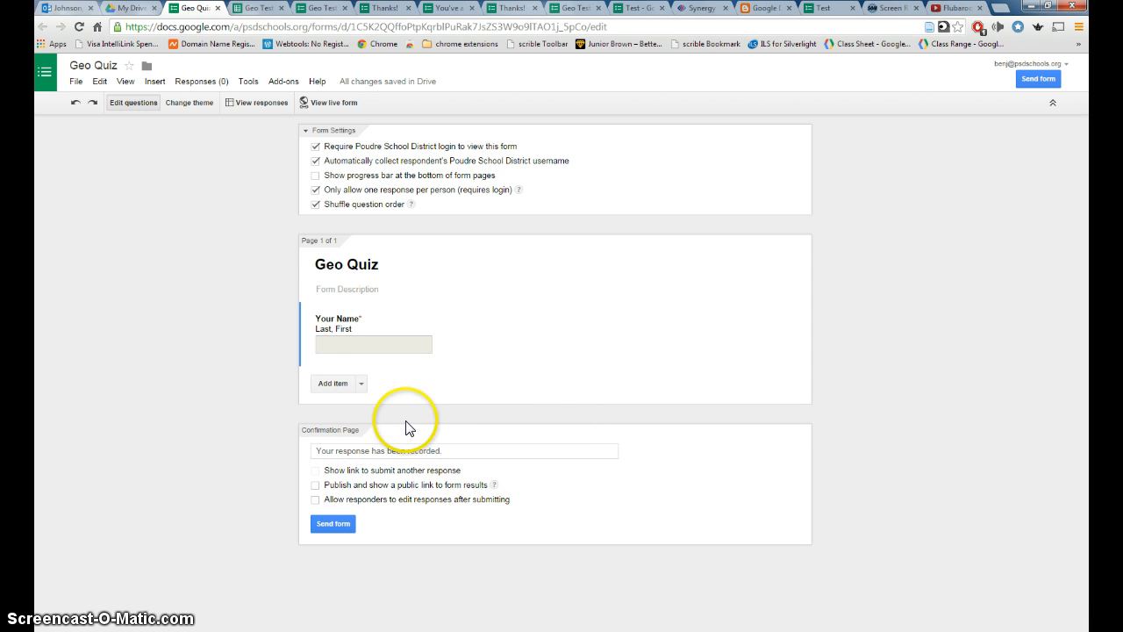
Add a multiple-choice question titled "Period" below the name question.
{"action": "left_click", "coordinate": [361, 385]}
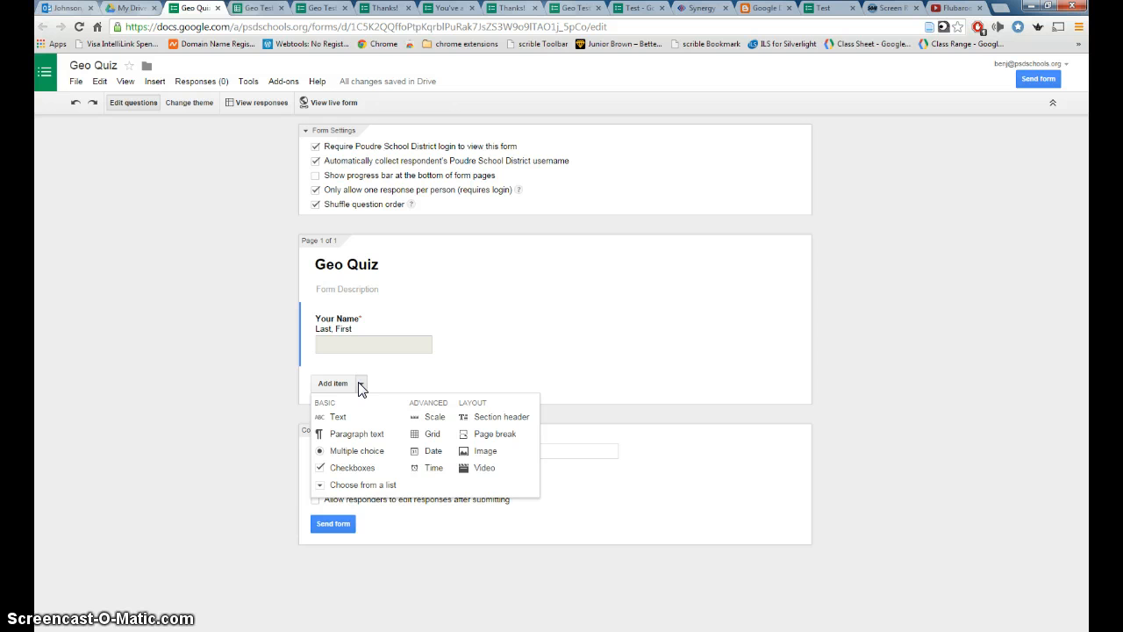
{"action": "left_click", "coordinate": [370, 451]}
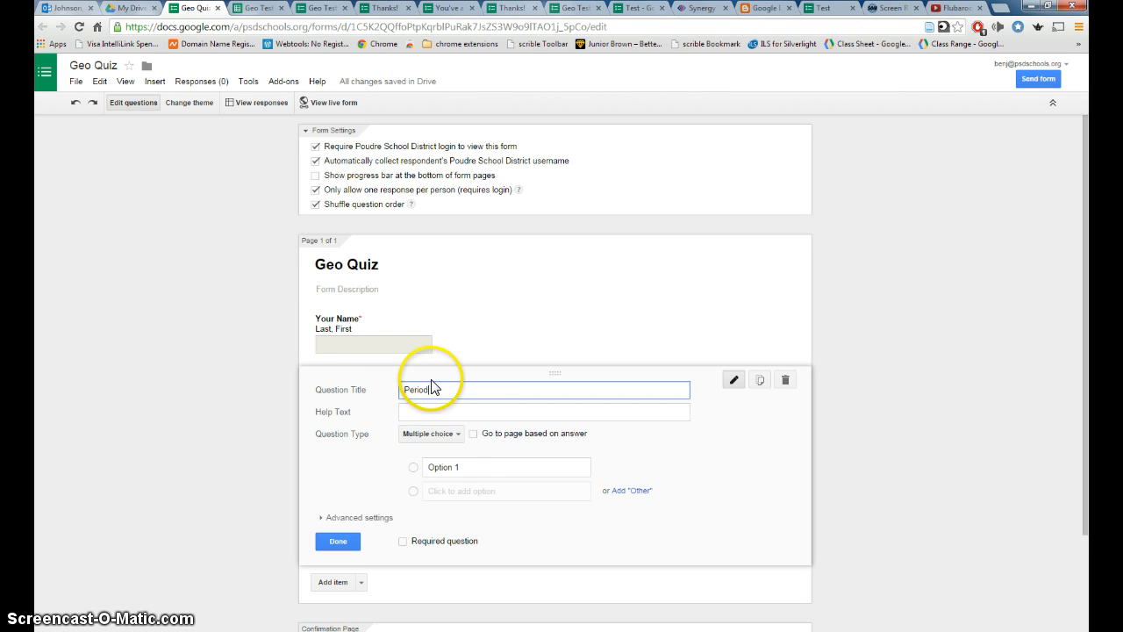
{"action": "left_click", "coordinate": [416, 467]}
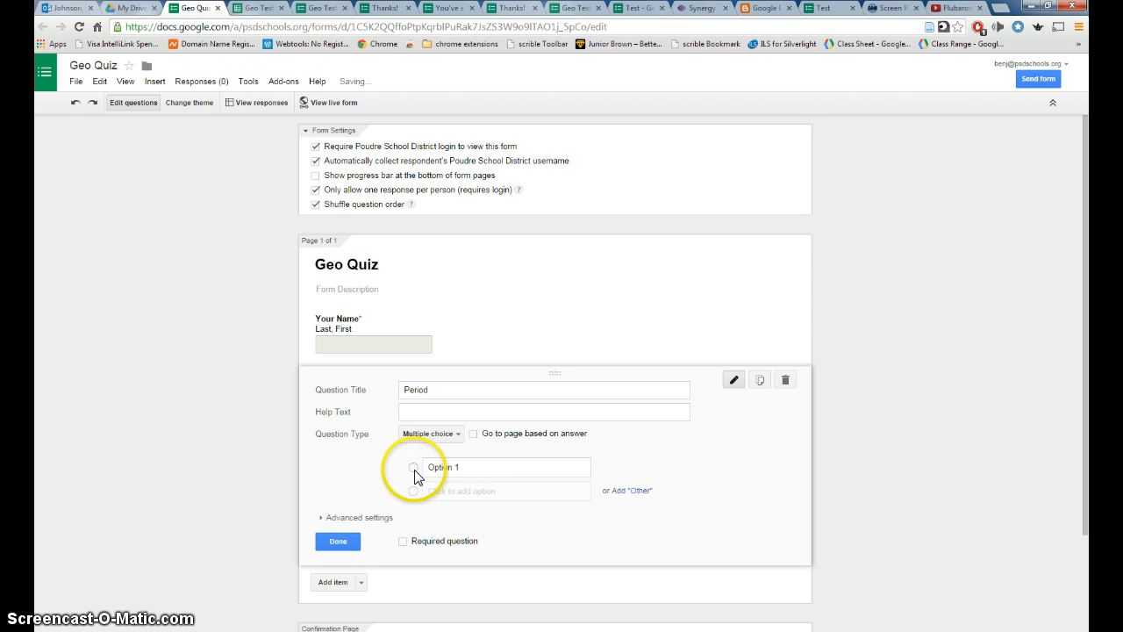
{"action": "left_click", "coordinate": [414, 470]}
Enter 1, 2 and 3 as the answer options of the "Period" question.
{"action": "left_click", "coordinate": [454, 468]}
{"action": "type", "text": "1"}
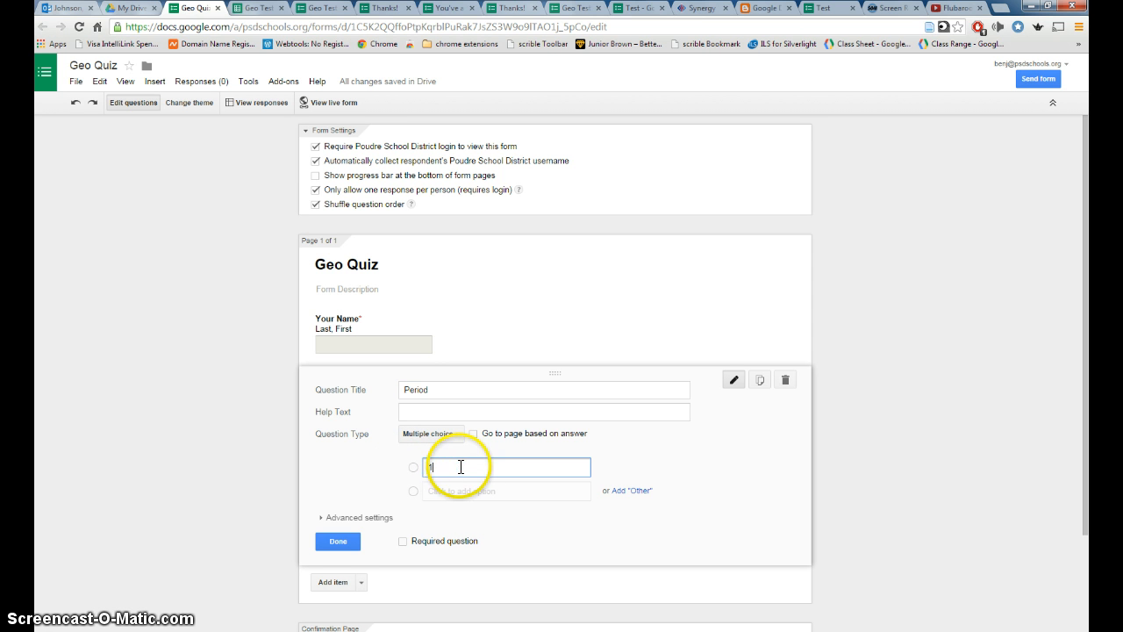
{"action": "left_click", "coordinate": [448, 491]}
{"action": "type", "text": "2"}
{"action": "left_click", "coordinate": [443, 517]}
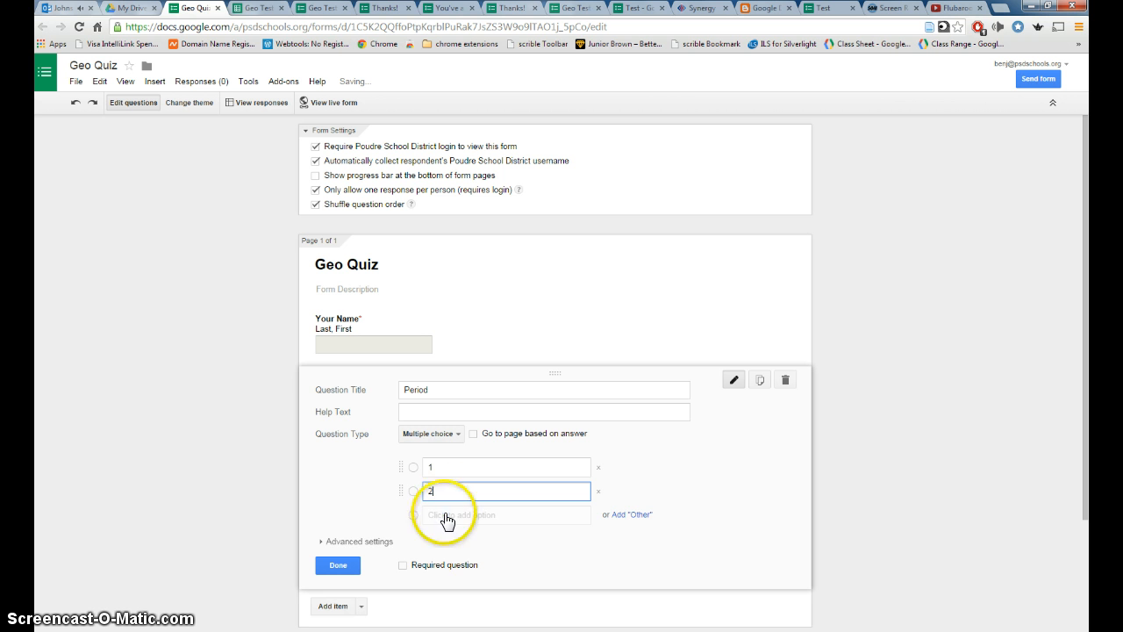
{"action": "type", "text": "3"}
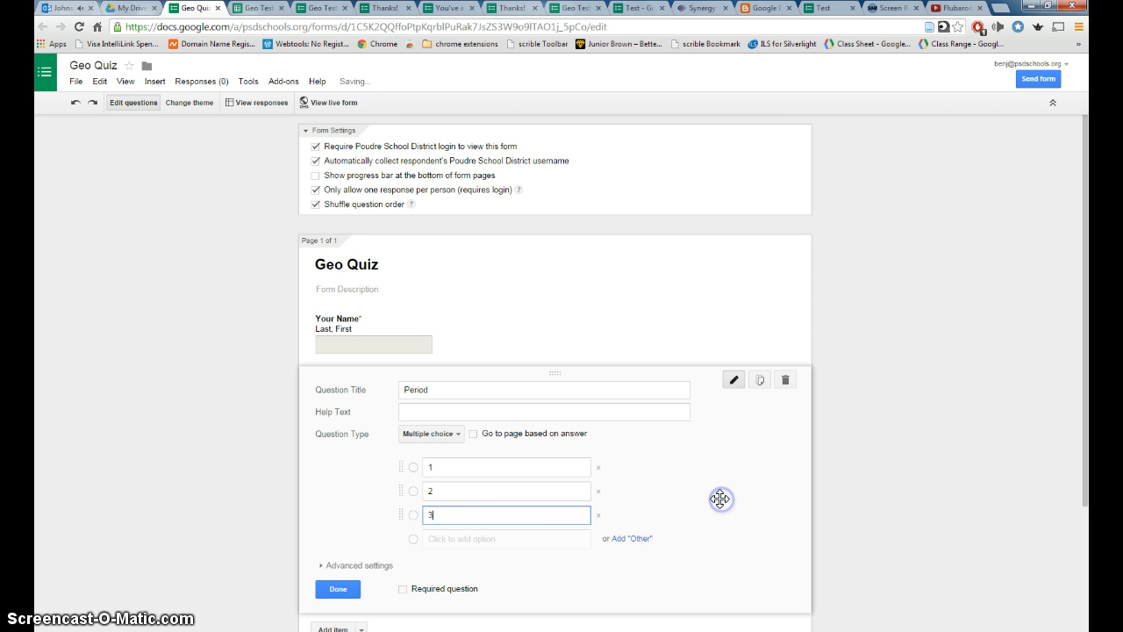
Make the "Period" question required and finish editing it.
{"action": "left_click", "coordinate": [403, 589]}
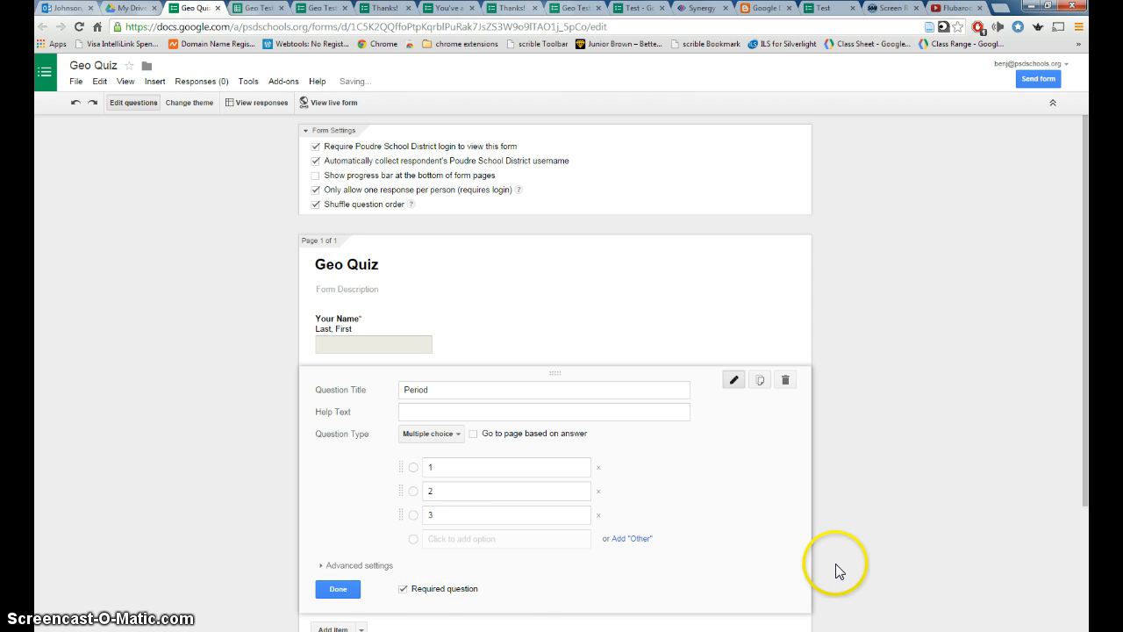
{"action": "scroll", "coordinate": [561, 532], "scroll_direction": "down", "scroll_amount": 3}
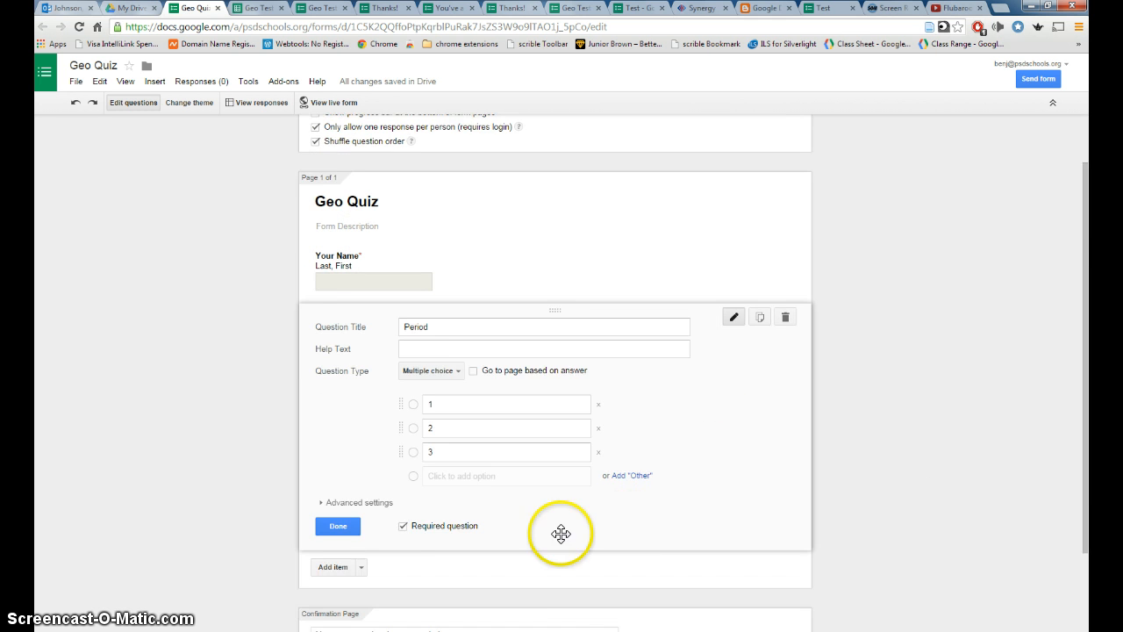
{"action": "left_click", "coordinate": [346, 419]}
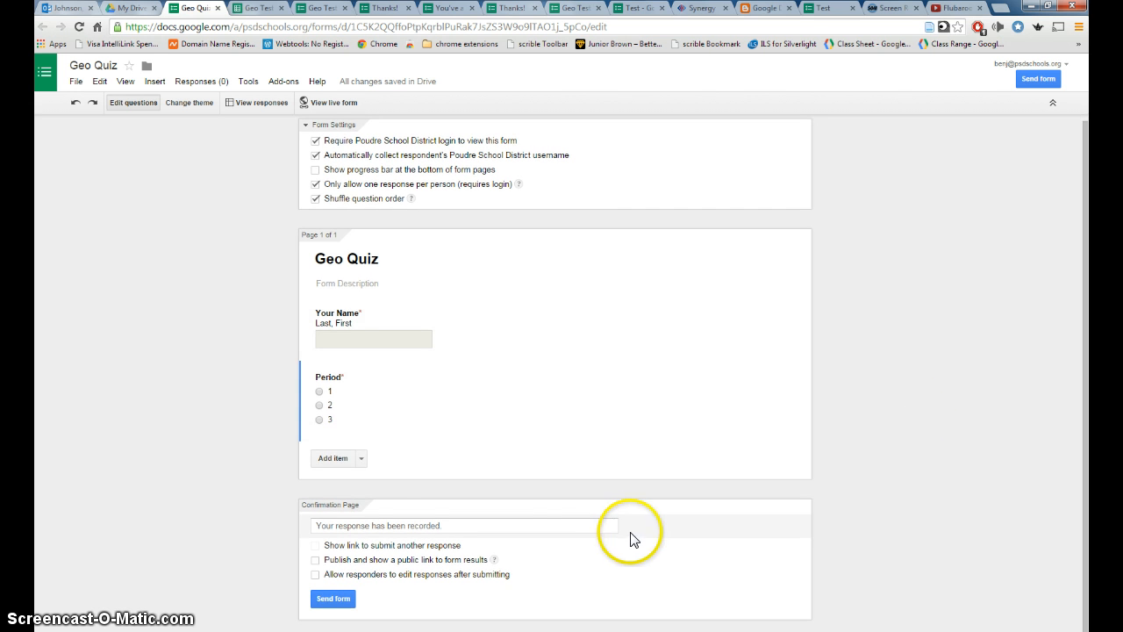
Add a multiple-choice question titled "What is the capital of Colorado?" below the "Period" question.
{"action": "left_click", "coordinate": [361, 458]}
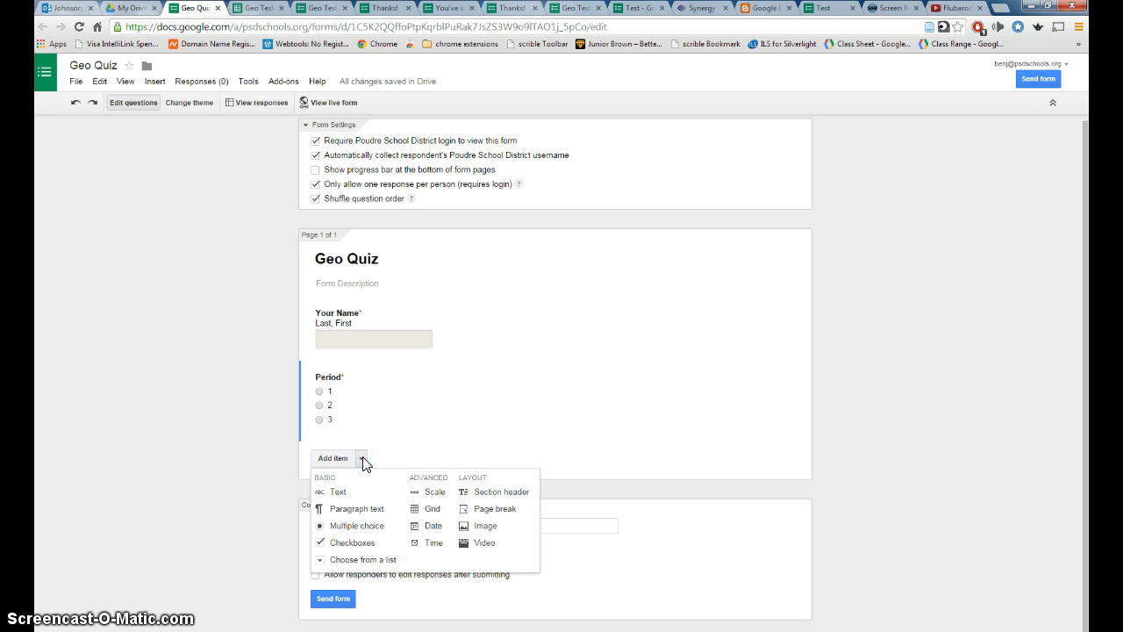
{"action": "left_click", "coordinate": [379, 529]}
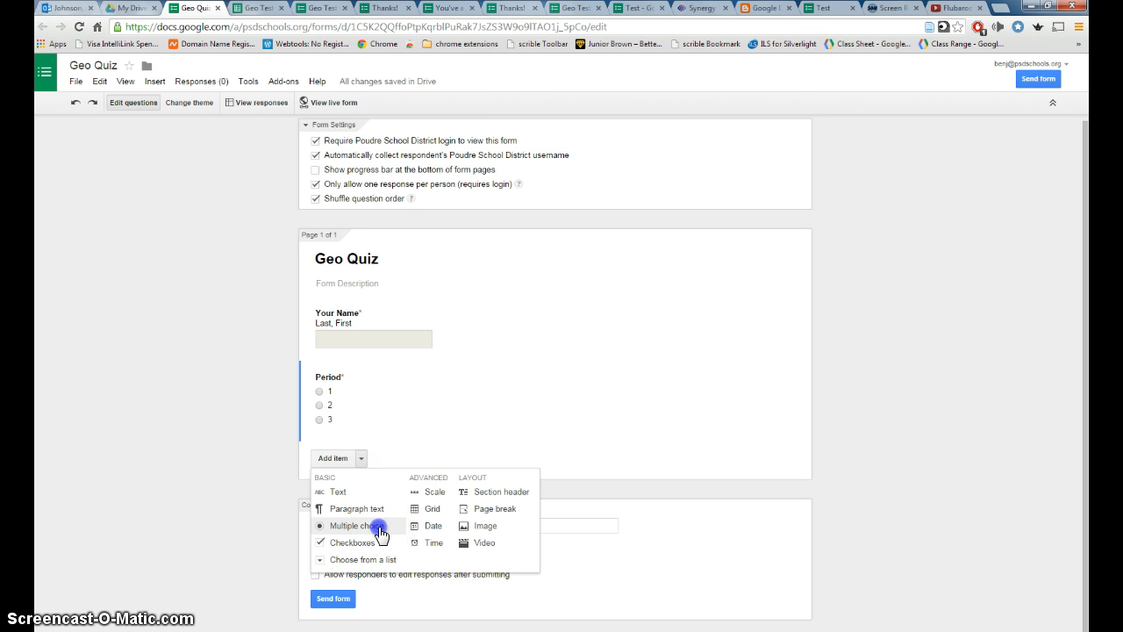
{"action": "type", "text": "What is the capital of Colorado"}
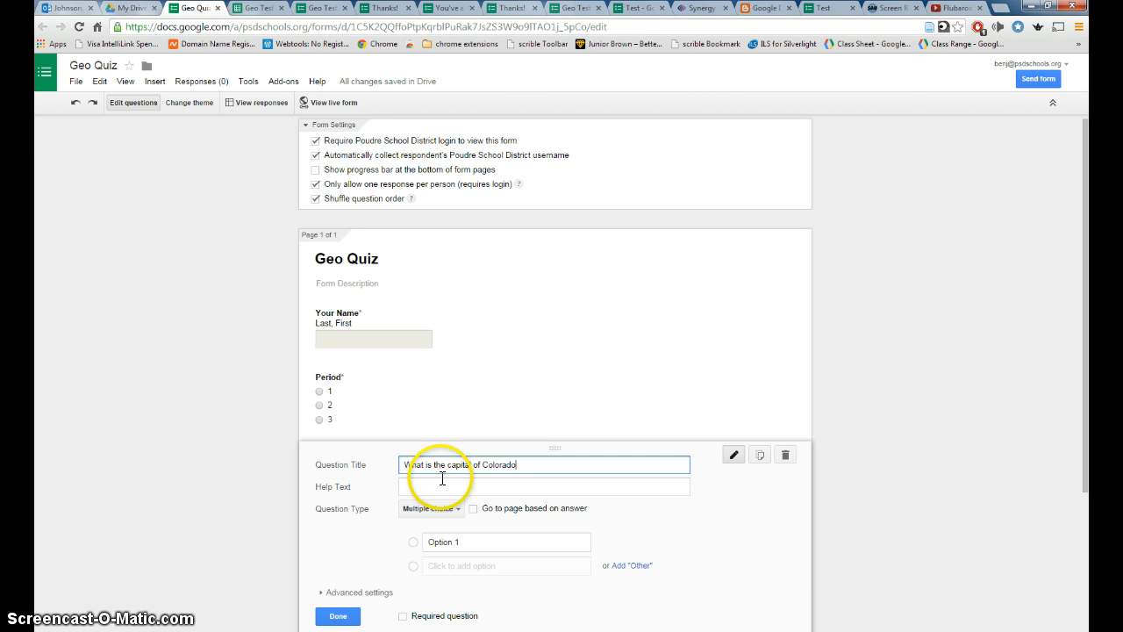
{"action": "type", "text": "?"}
{"action": "left_click", "coordinate": [678, 521]}
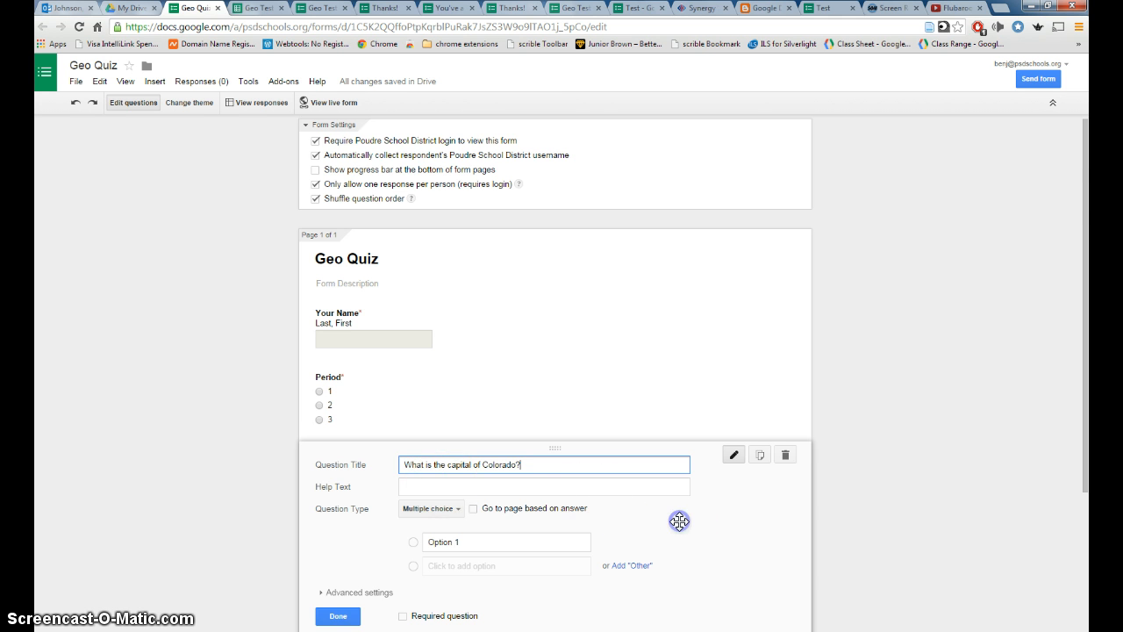
Enter Pueblo, Colorado Springs, Denver and Fort Collins as the answer options of the Colorado capital question.
{"action": "scroll", "coordinate": [527, 491], "scroll_direction": "down", "scroll_amount": 2}
{"action": "left_click", "coordinate": [474, 415]}
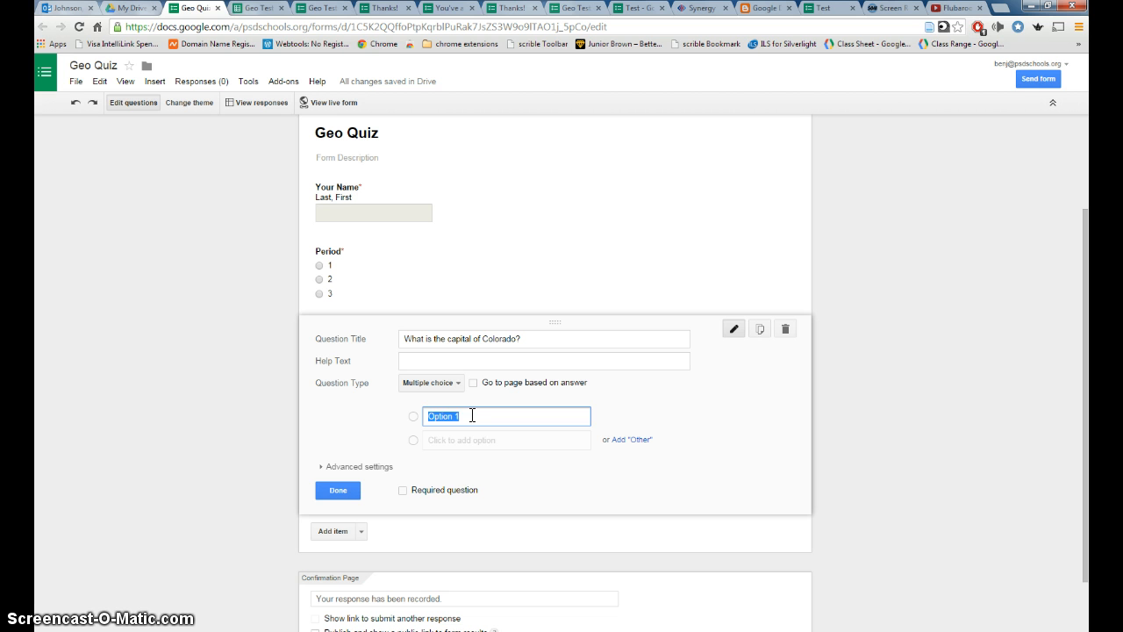
{"action": "type", "text": "Pueblo"}
{"action": "key", "text": "Tab"}
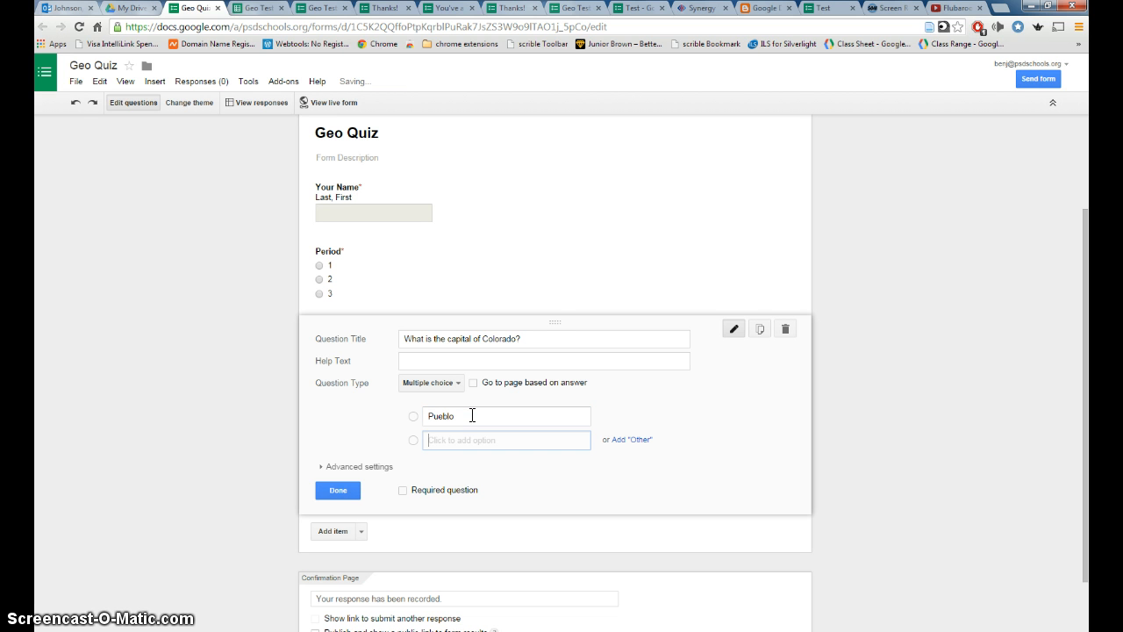
{"action": "type", "text": "Colorad"}
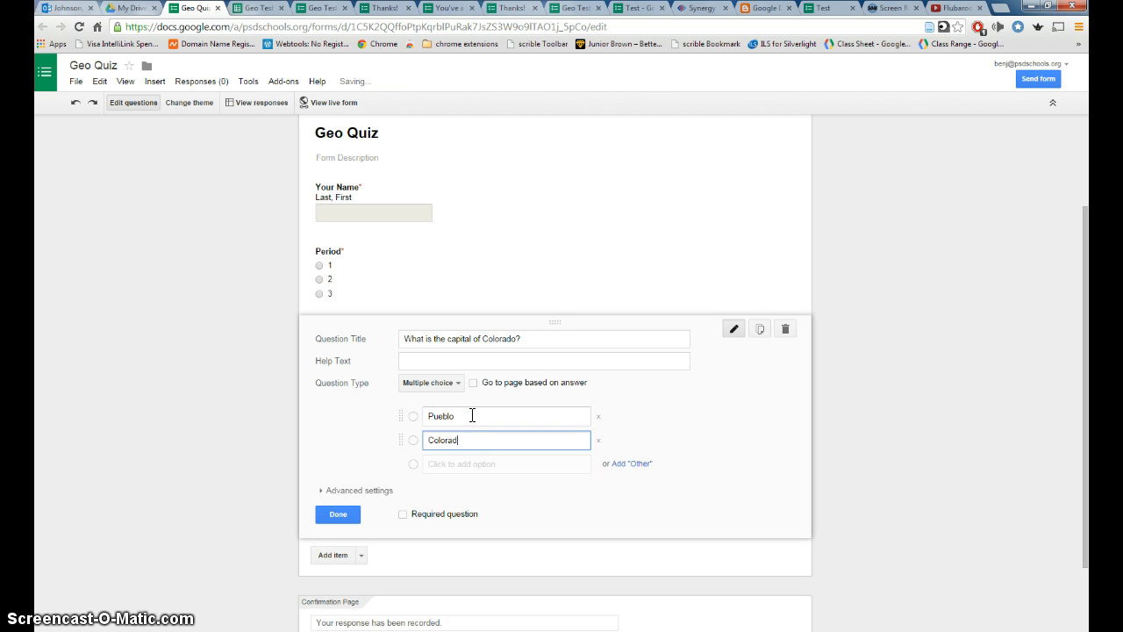
{"action": "type", "text": "o Springs"}
{"action": "key", "text": "Tab"}
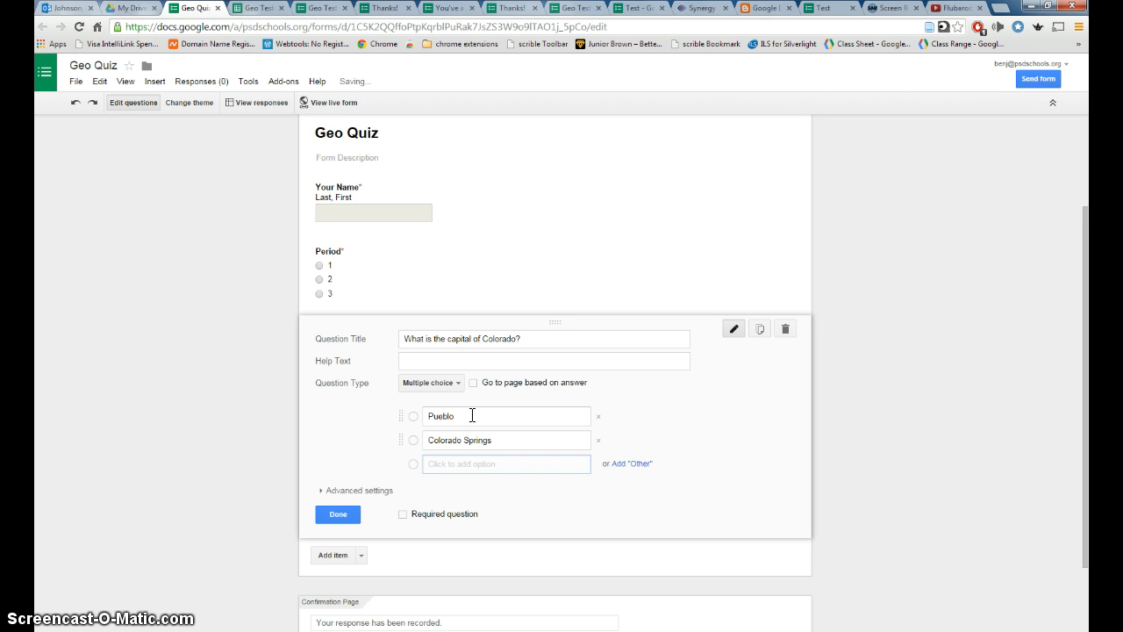
{"action": "type", "text": "Denver"}
{"action": "key", "text": "Tab"}
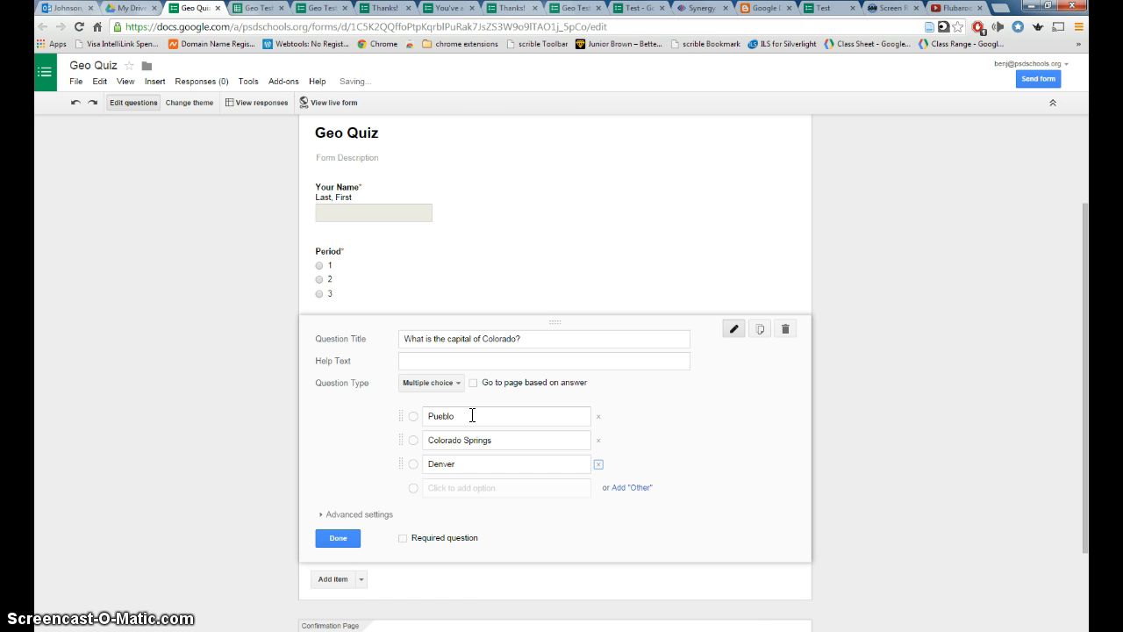
{"action": "key", "text": "Tab"}
{"action": "type", "text": "Fort"}
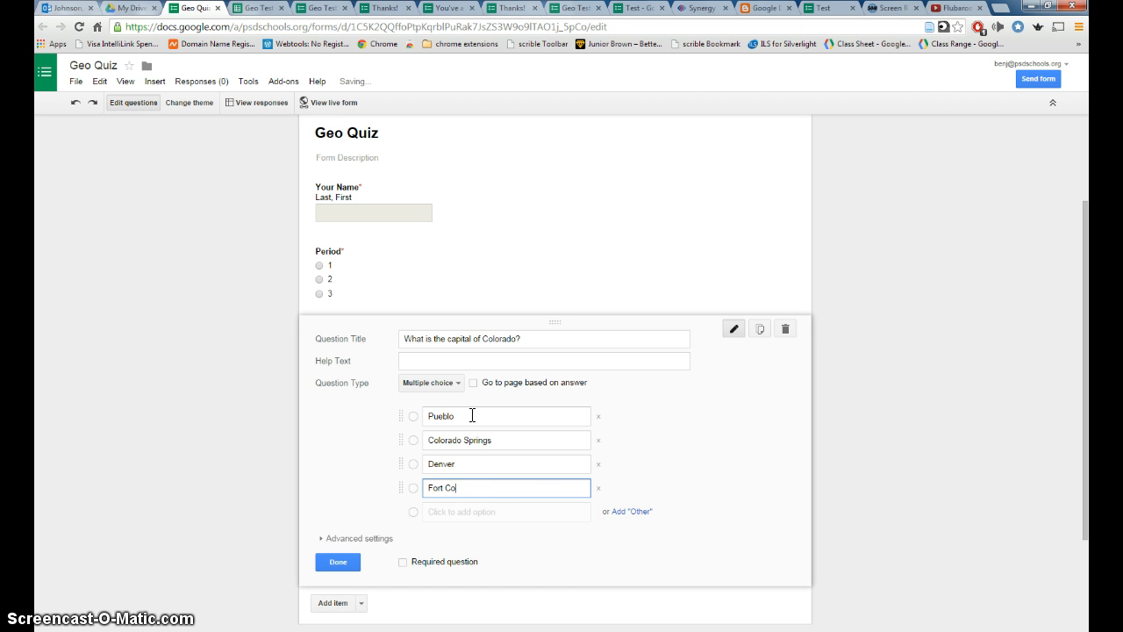
{"action": "type", "text": " Collins"}
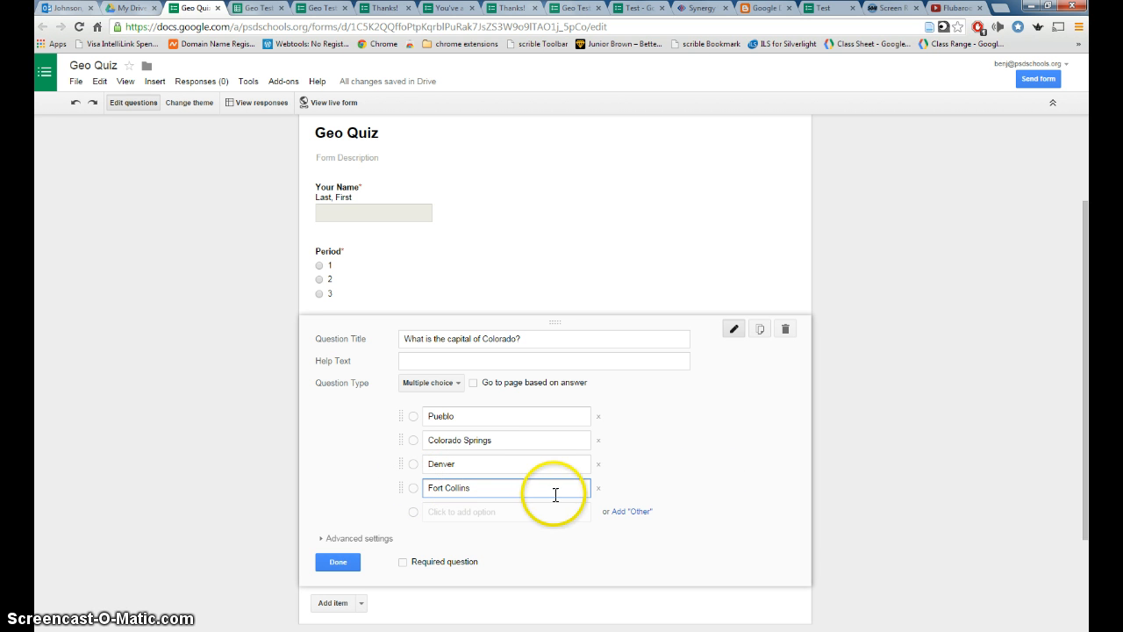
Make the Colorado capital question required and finish editing it.
{"action": "left_click", "coordinate": [837, 523]}
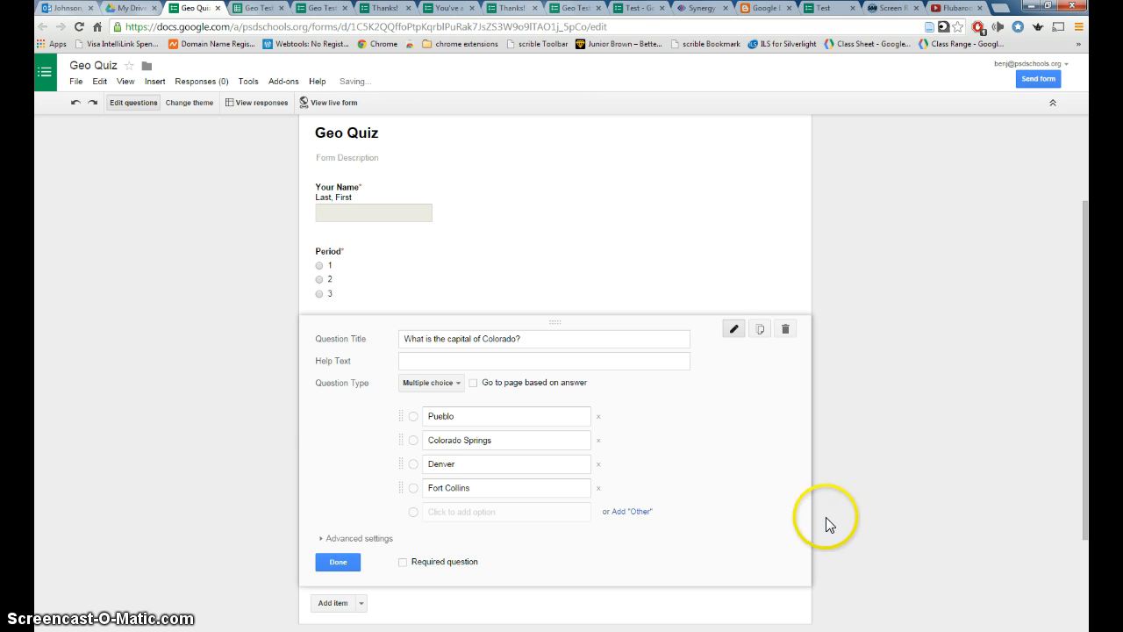
{"action": "left_click", "coordinate": [402, 561]}
{"action": "left_click", "coordinate": [342, 562]}
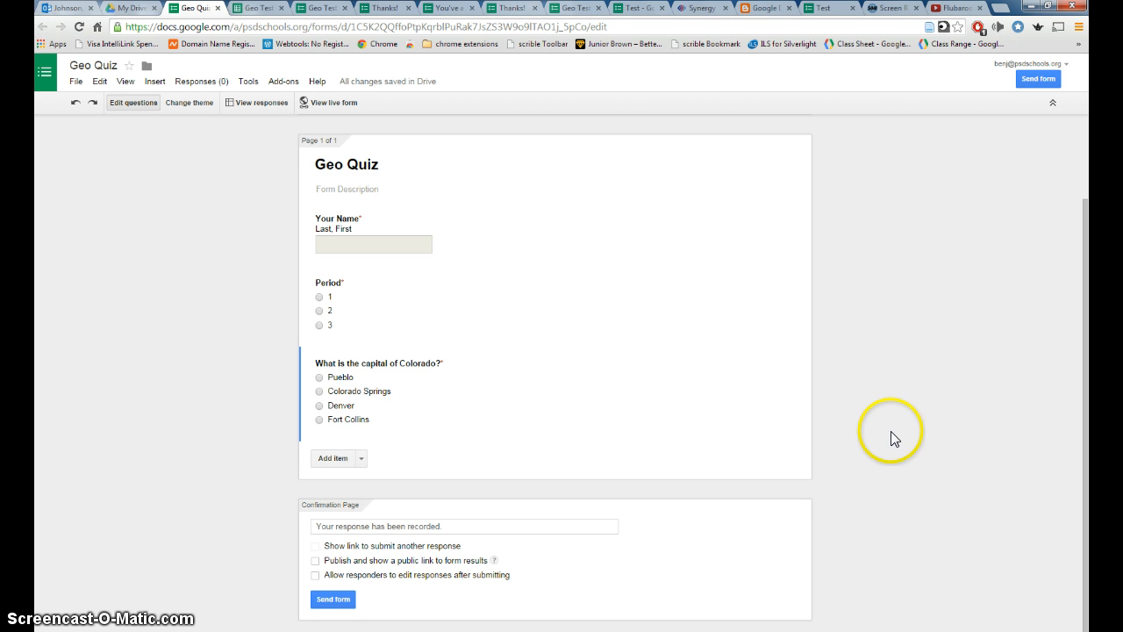
{"action": "left_click", "coordinate": [362, 457]}
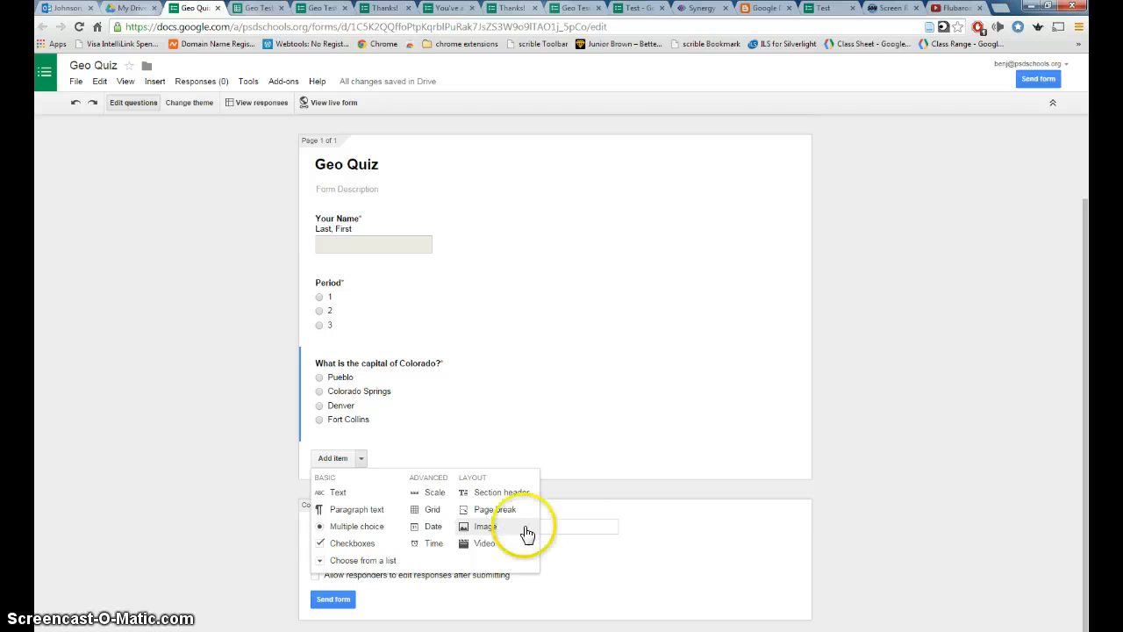
{"action": "left_click", "coordinate": [847, 514]}
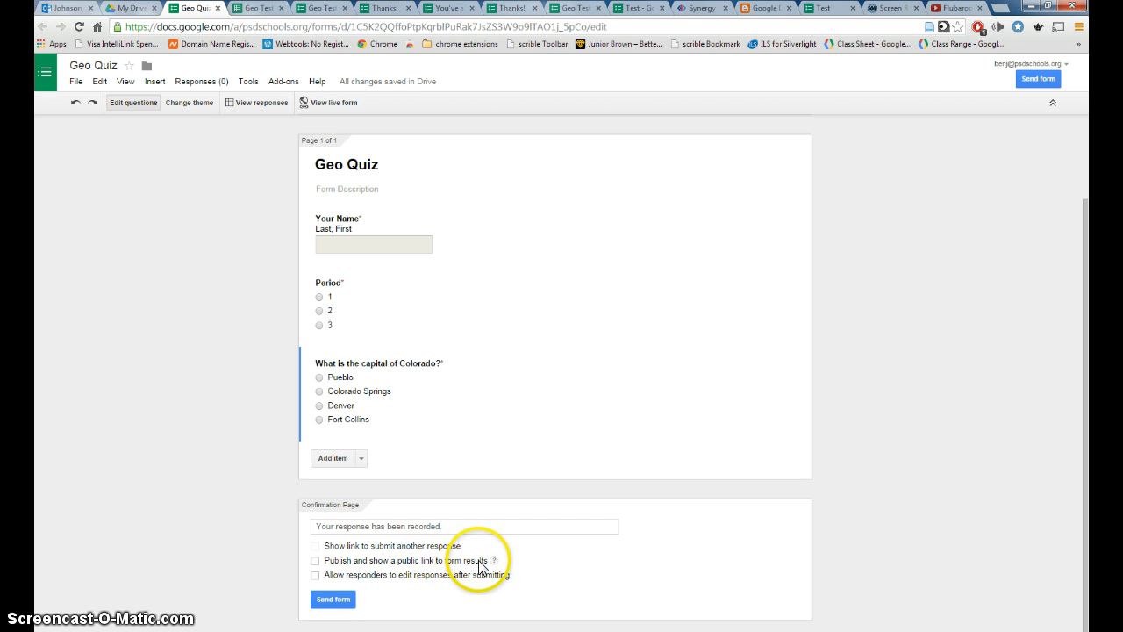
{"action": "left_click", "coordinate": [315, 576]}
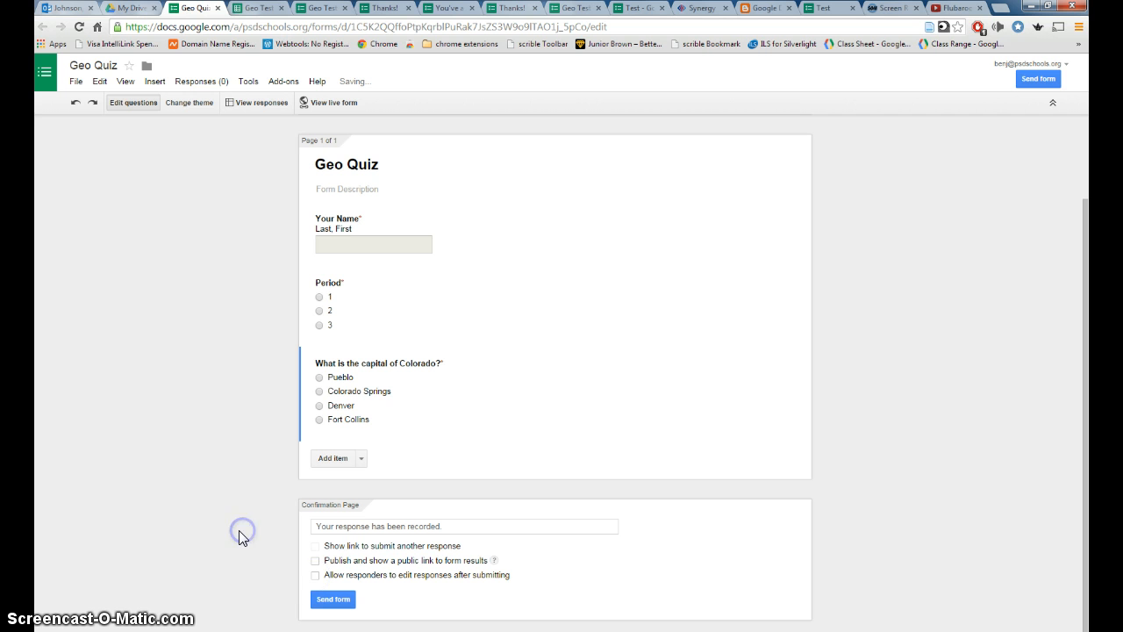
Apply the Birthday Cats theme to the form and preview it as a live form.
{"action": "left_click", "coordinate": [188, 104]}
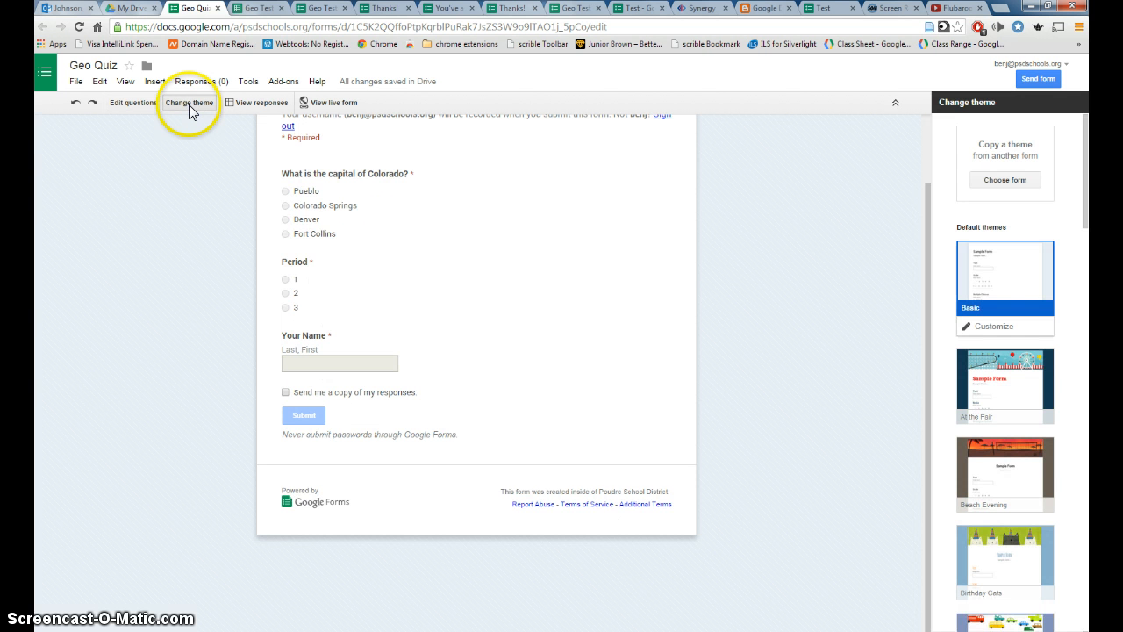
{"action": "left_click", "coordinate": [1003, 544]}
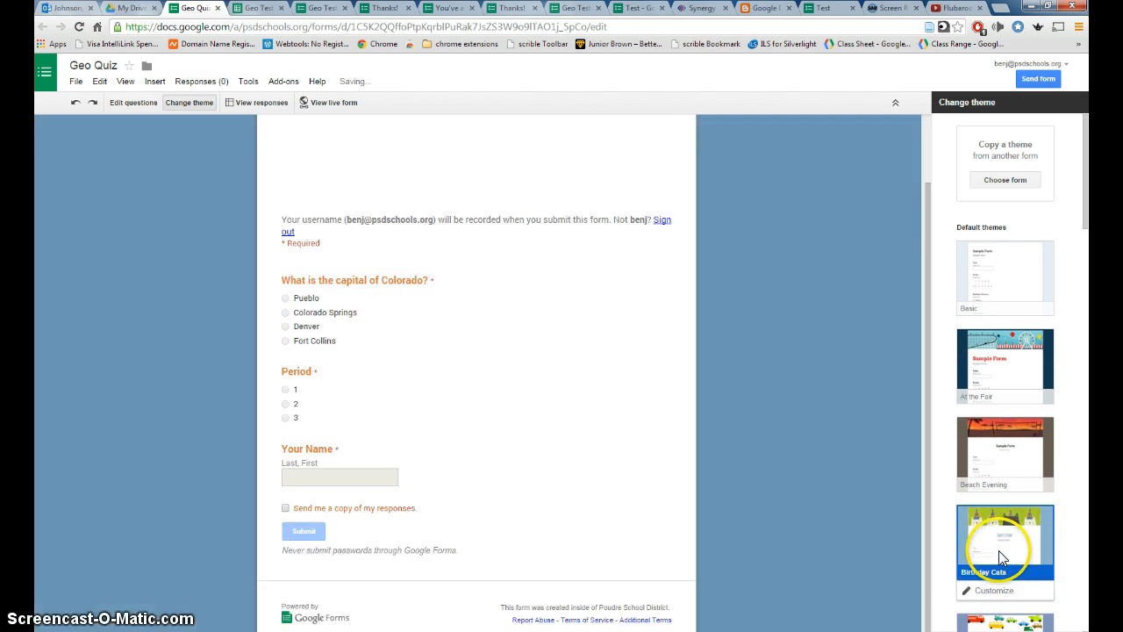
{"action": "scroll", "coordinate": [715, 439], "scroll_direction": "up", "scroll_amount": 1}
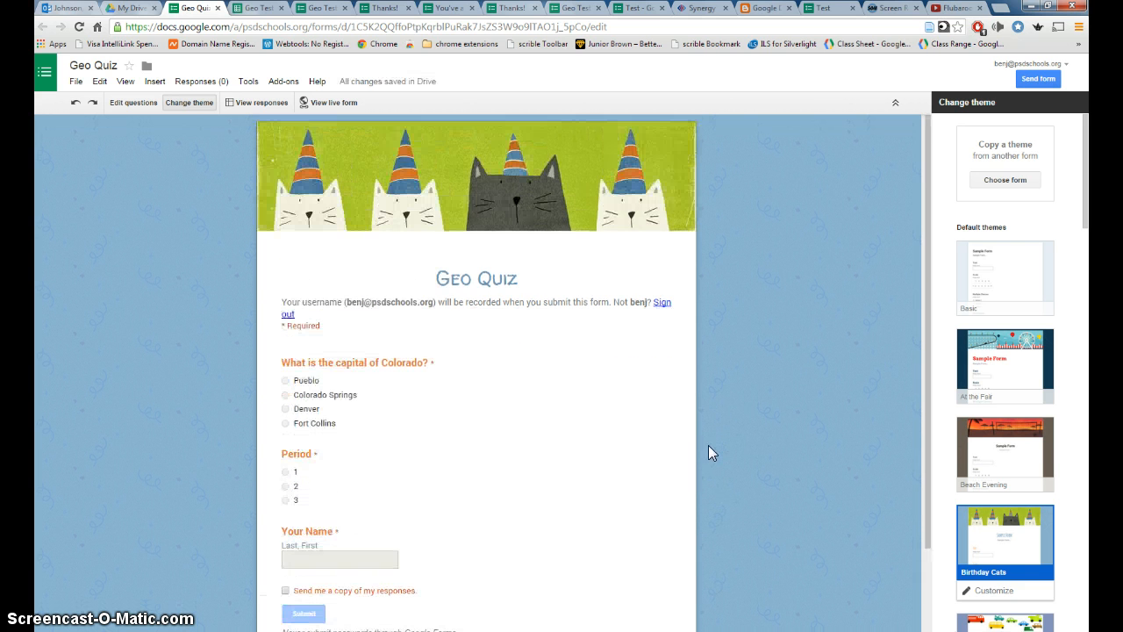
{"action": "left_click", "coordinate": [727, 444]}
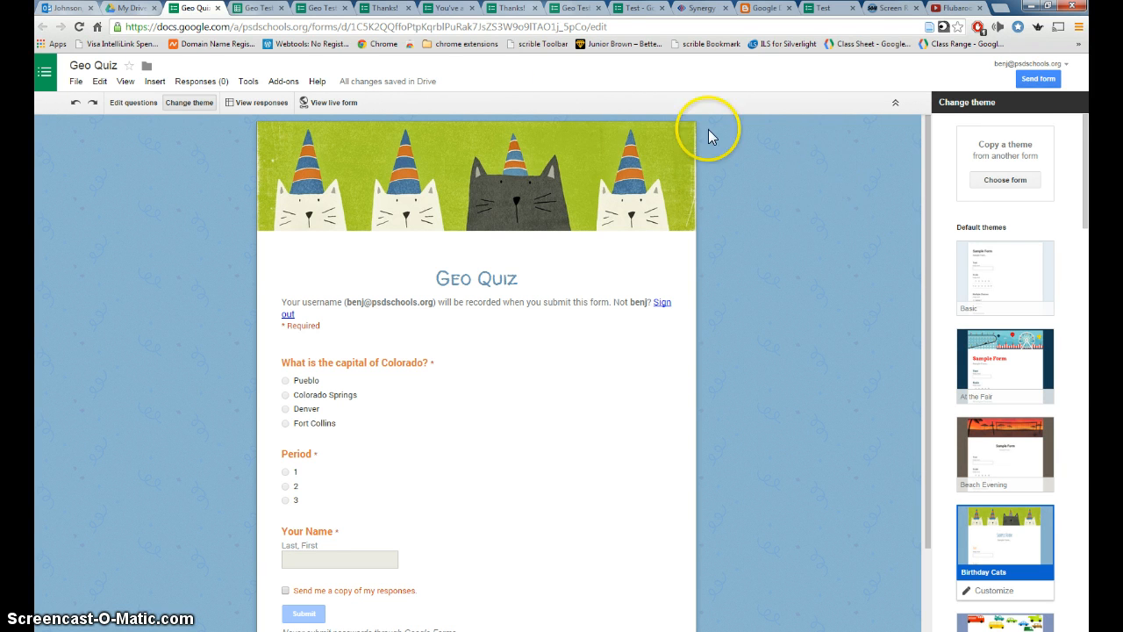
{"action": "left_click", "coordinate": [336, 104]}
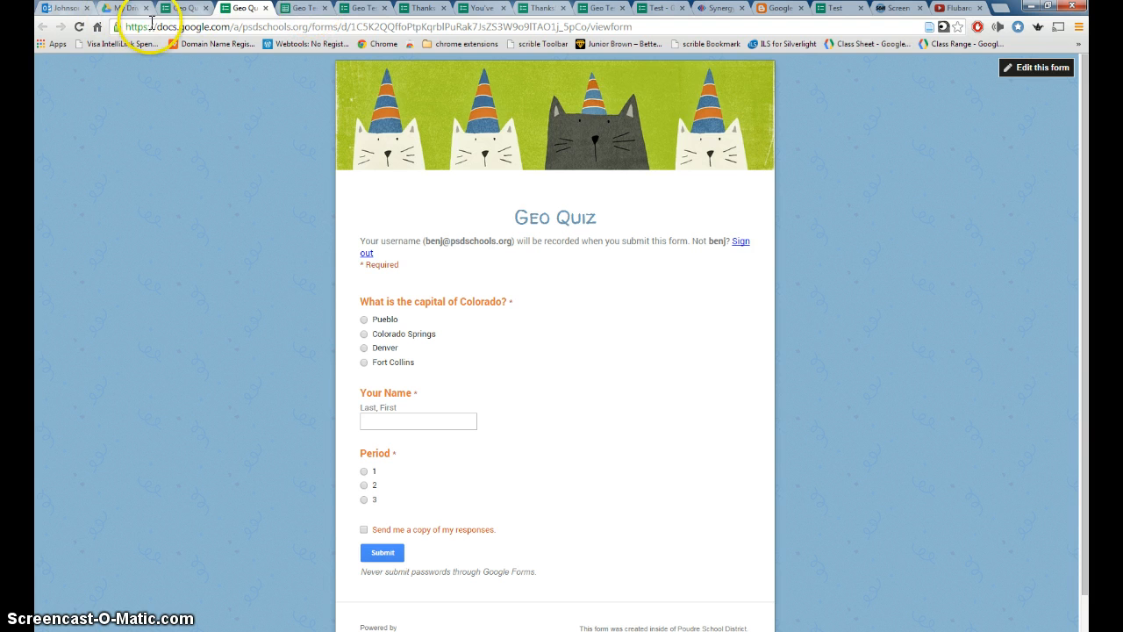
{"action": "left_click", "coordinate": [193, 12]}
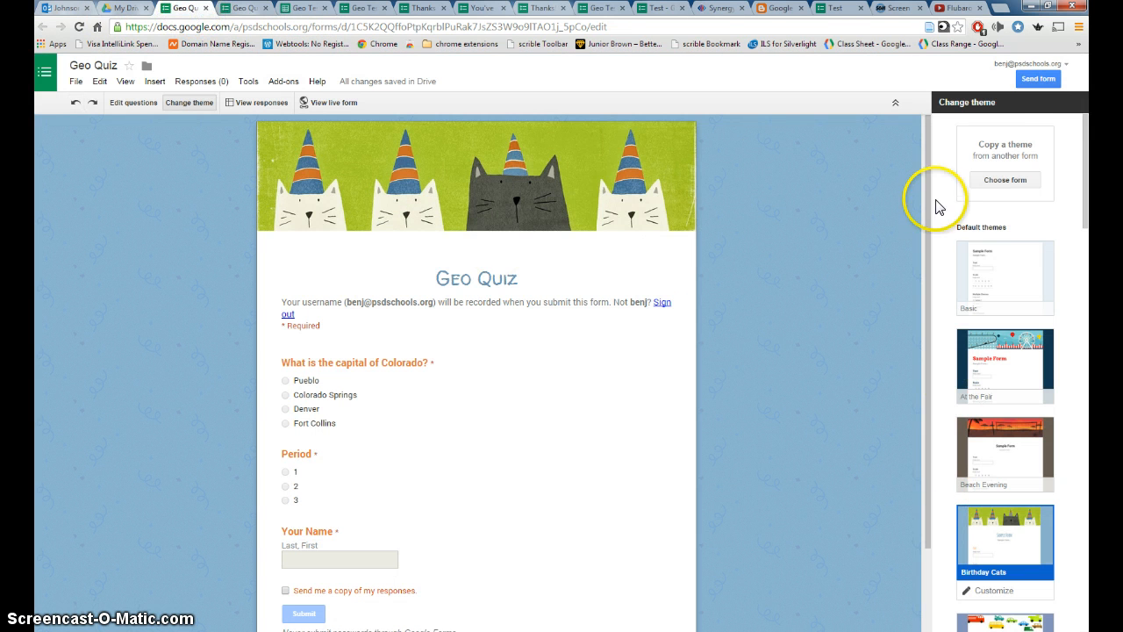
Shorten the form's share link, copy it and finish the send settings.
{"action": "left_click", "coordinate": [1039, 80]}
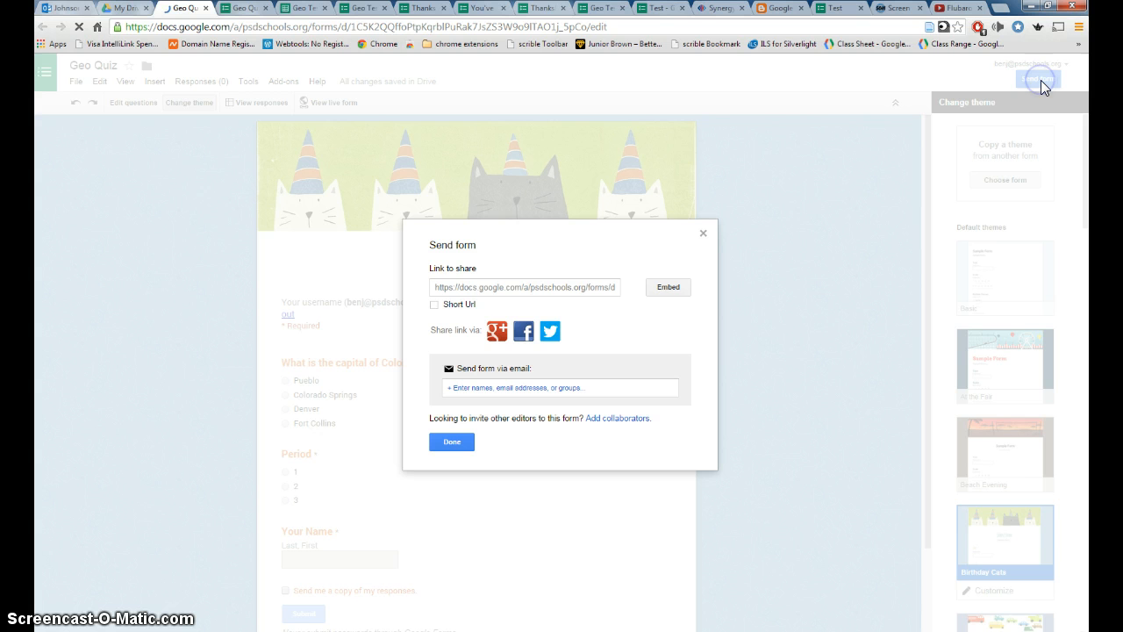
{"action": "left_click", "coordinate": [434, 304]}
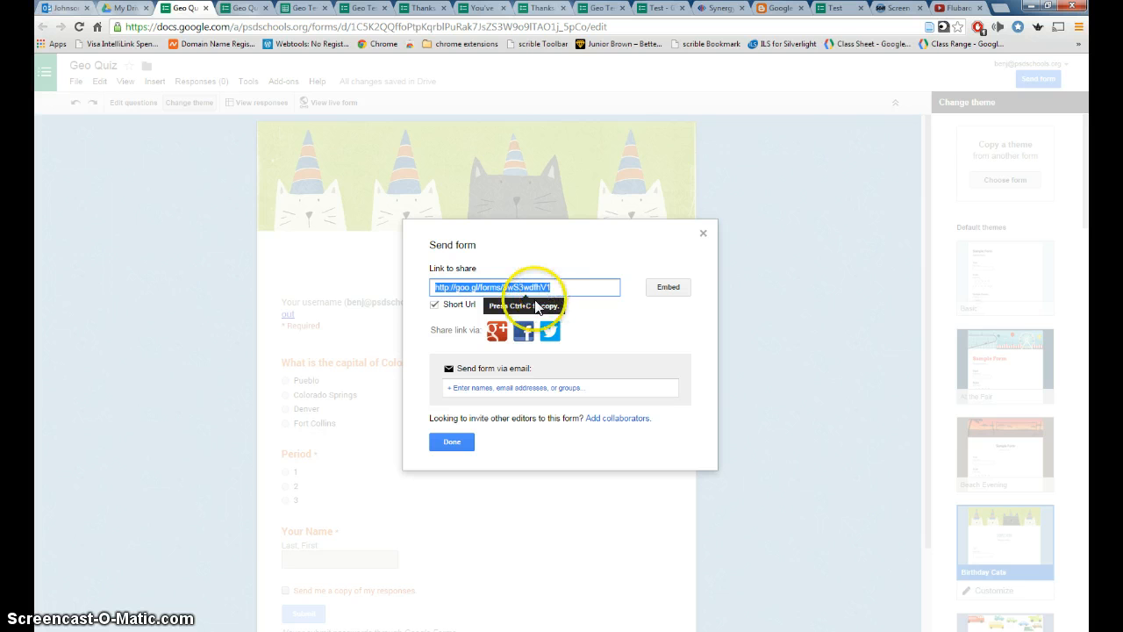
{"action": "right_click", "coordinate": [535, 289]}
{"action": "left_click", "coordinate": [569, 347]}
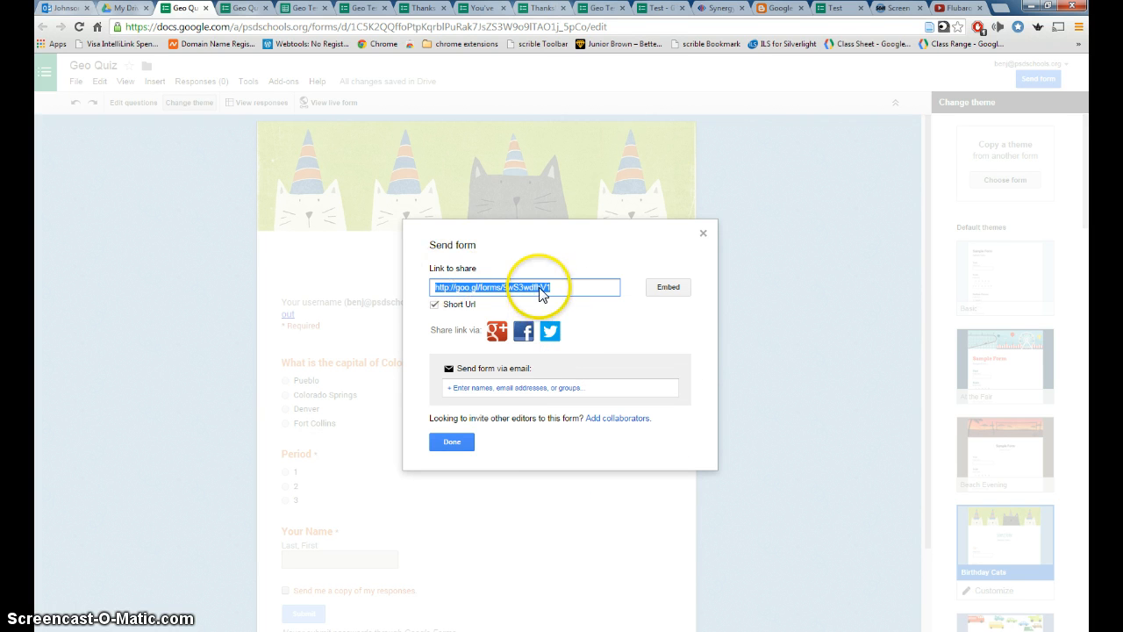
{"action": "left_click", "coordinate": [448, 443]}
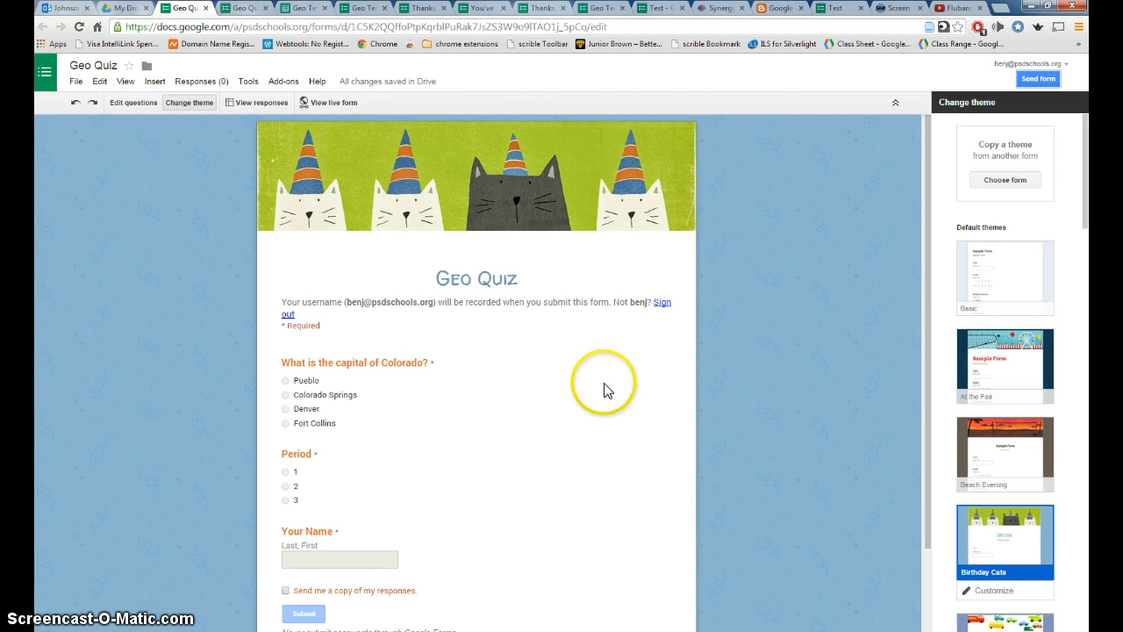
Submit a live form response with the answer Denver, the name TEACHER and period 1.
{"action": "left_click", "coordinate": [247, 10]}
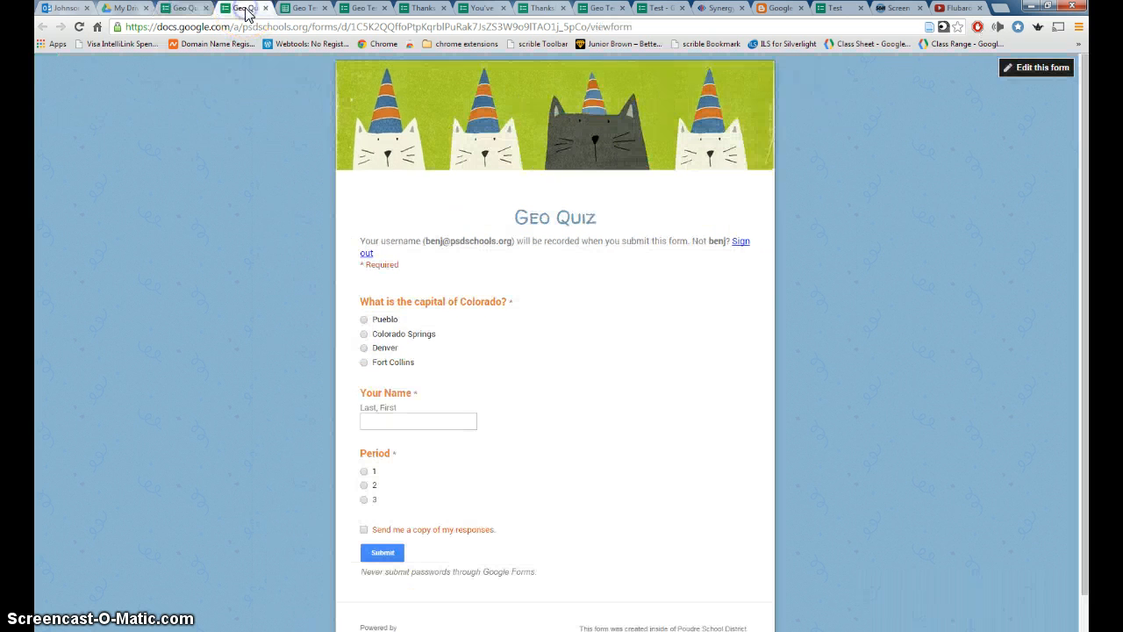
{"action": "left_click", "coordinate": [364, 349]}
{"action": "left_click", "coordinate": [395, 422]}
{"action": "left_click", "coordinate": [609, 420]}
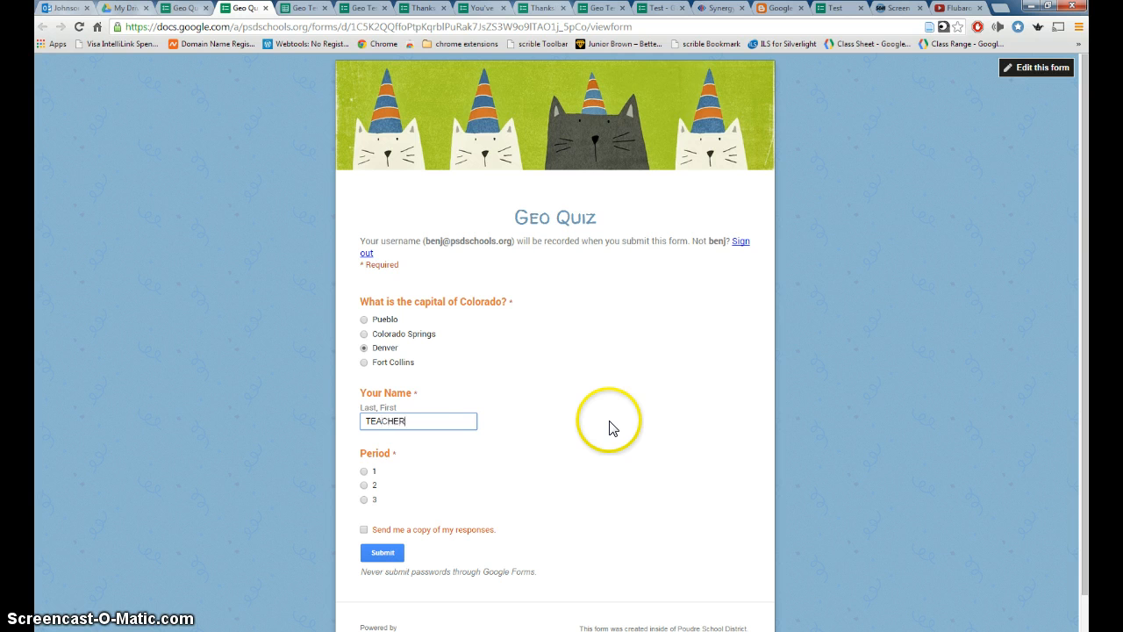
{"action": "left_click", "coordinate": [364, 472]}
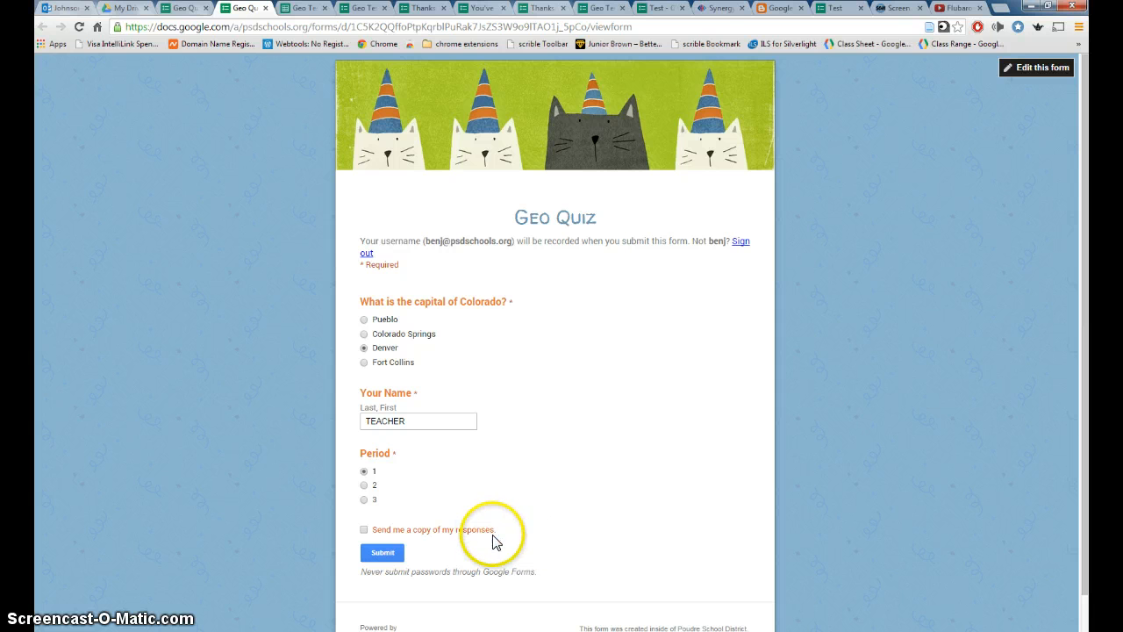
{"action": "left_click", "coordinate": [383, 554]}
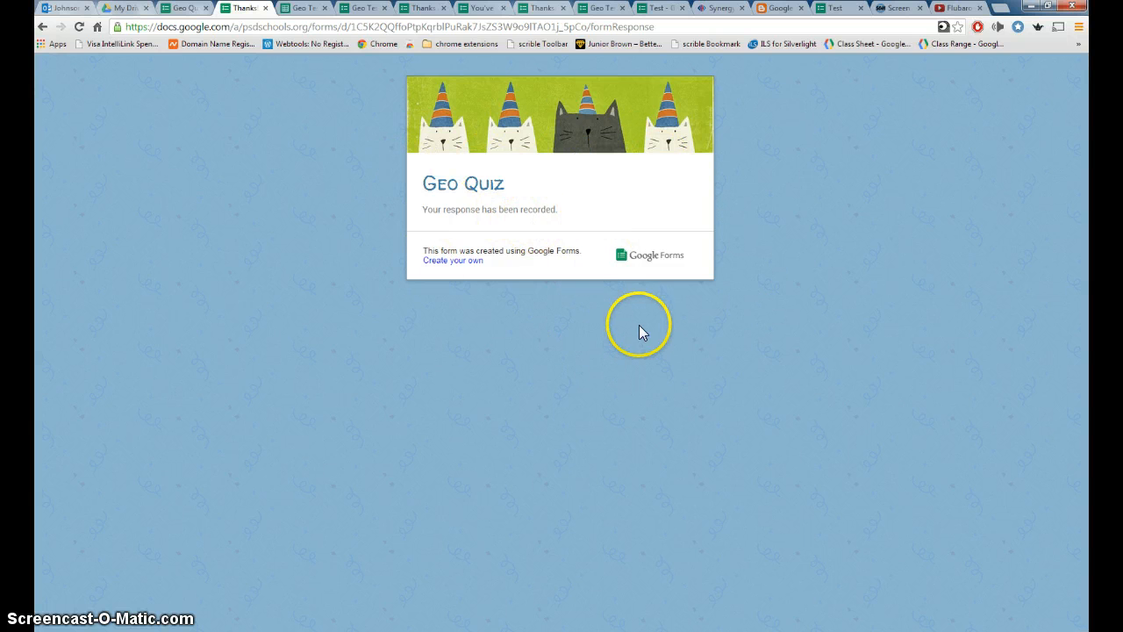
Turn off the one-response-per-person limit in the form settings.
{"action": "left_click", "coordinate": [184, 8]}
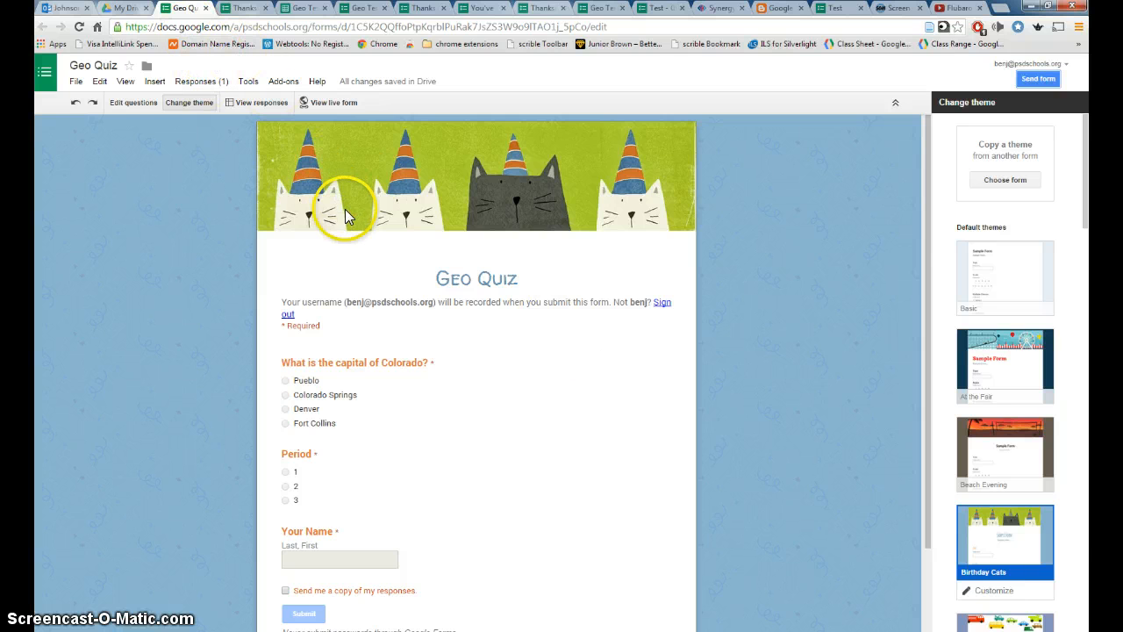
{"action": "left_click", "coordinate": [127, 103]}
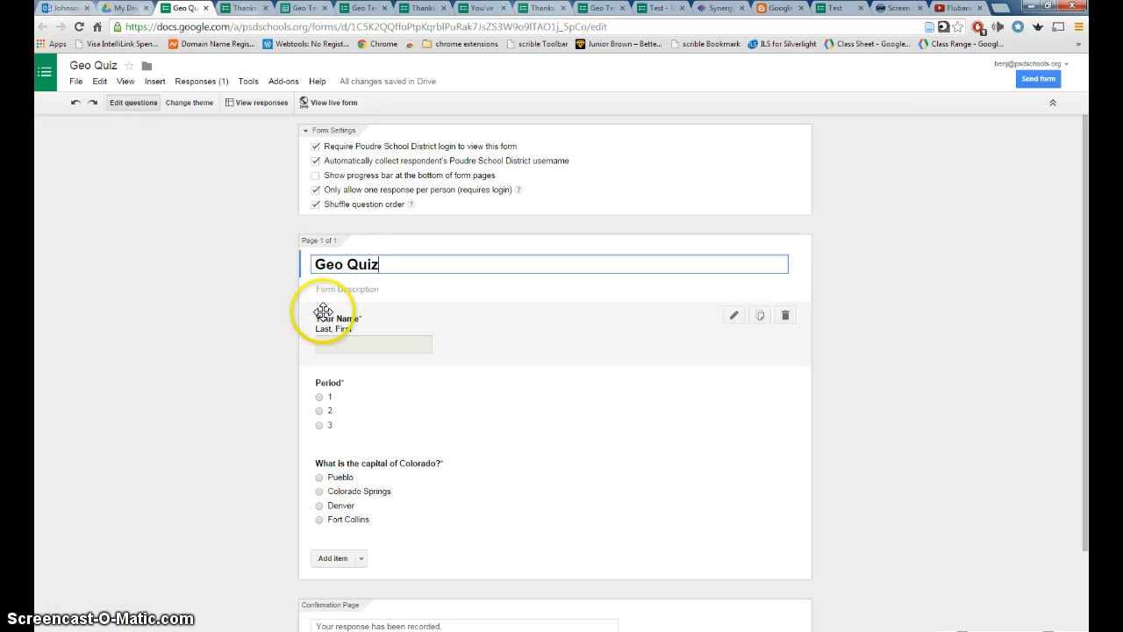
{"action": "left_click", "coordinate": [315, 189]}
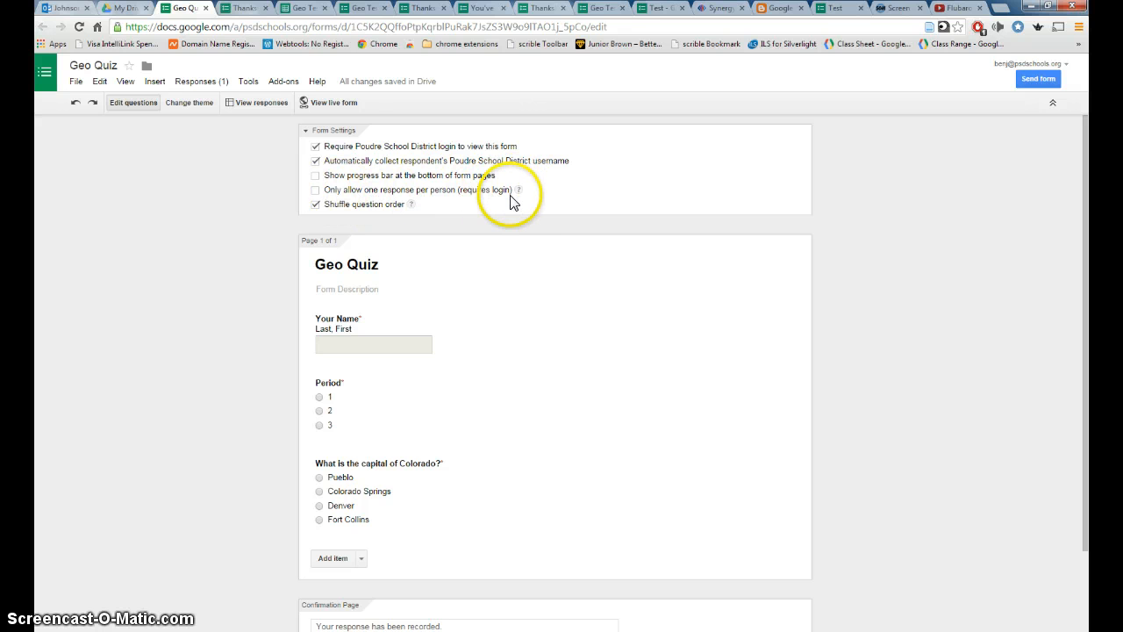
Submit a live form response with the answer Pueblo, the name "student 1" and period 1.
{"action": "left_click", "coordinate": [327, 102]}
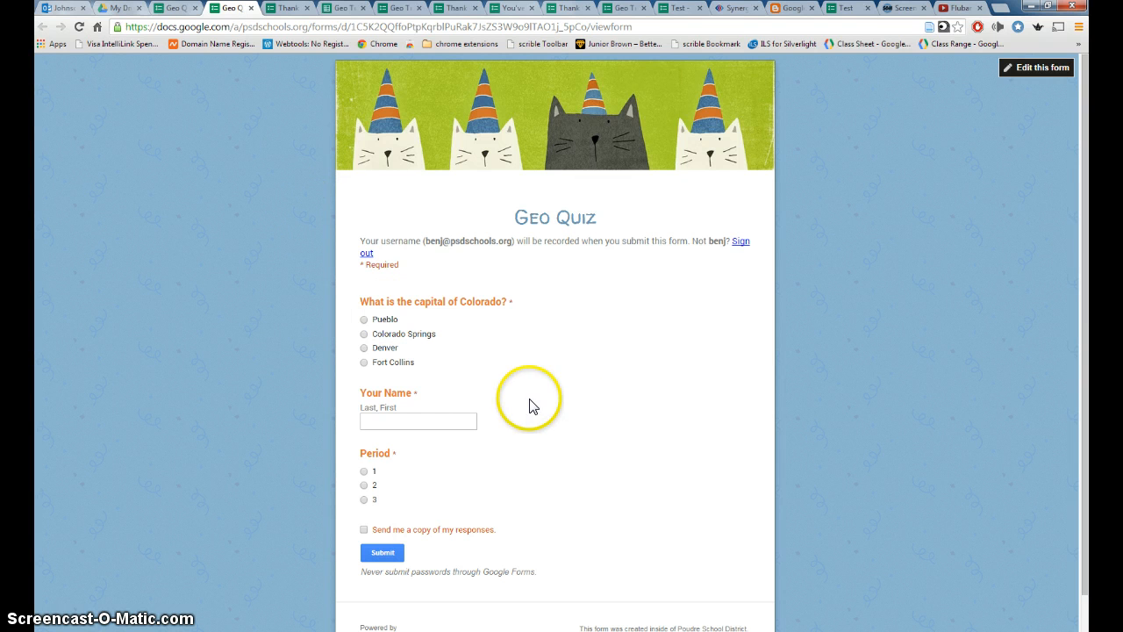
{"action": "left_click", "coordinate": [364, 320]}
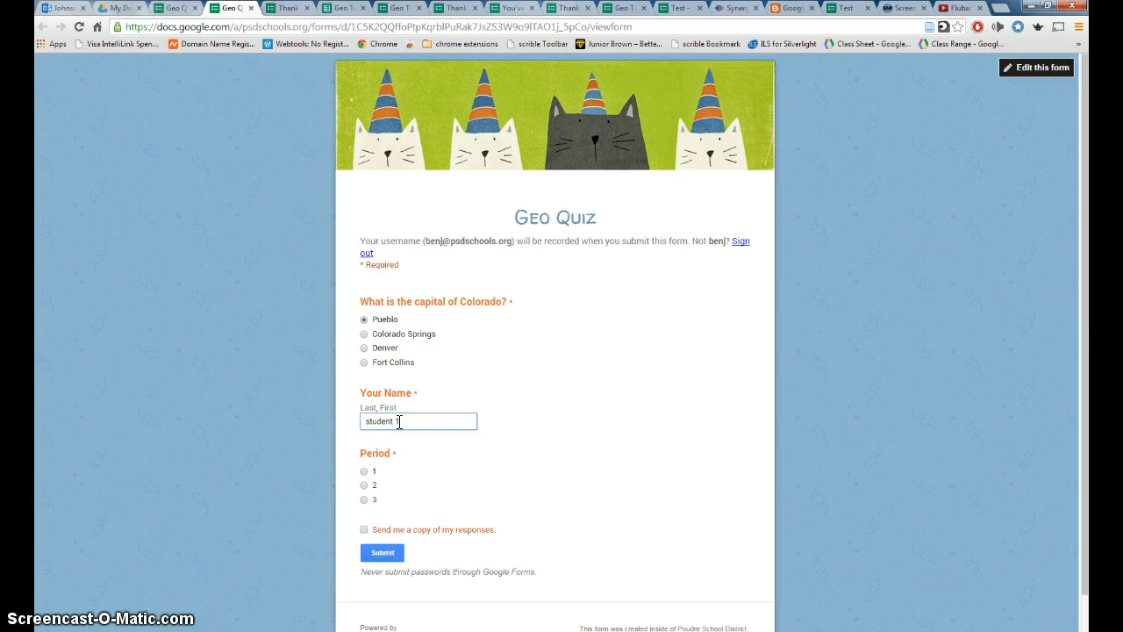
{"action": "left_click", "coordinate": [364, 471]}
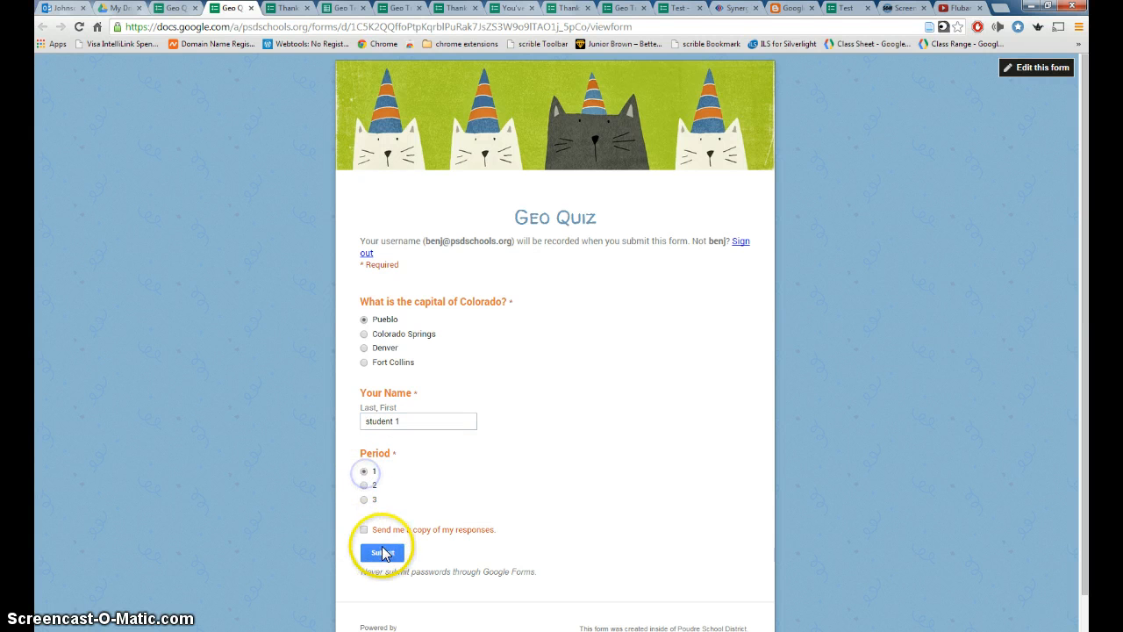
{"action": "left_click", "coordinate": [382, 553]}
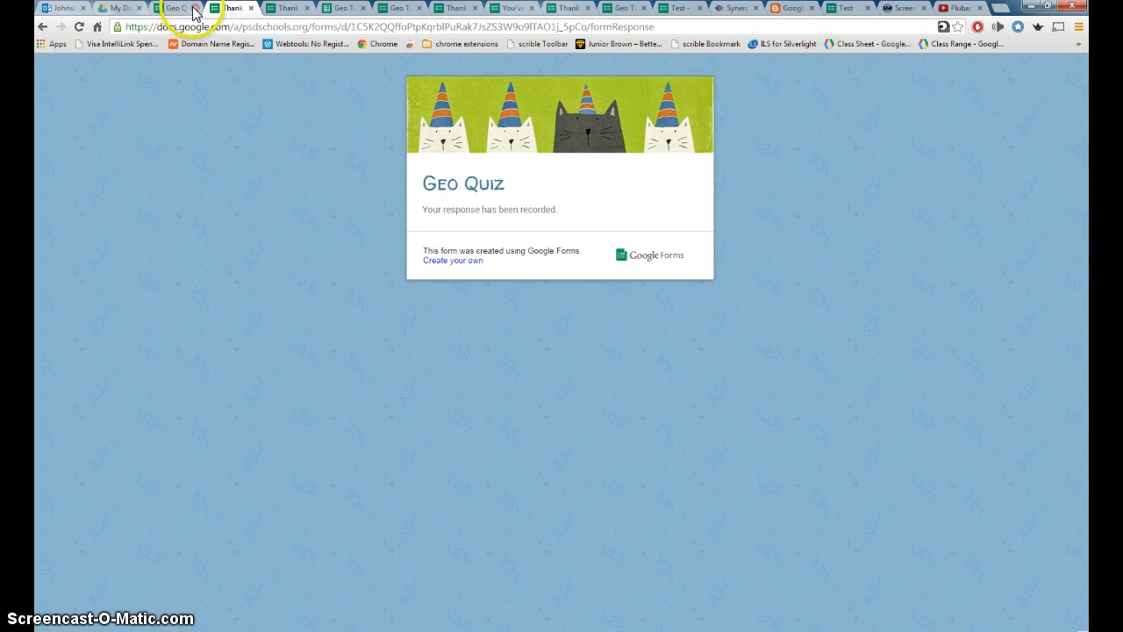
Reopen the live form and submit a response named "Student 2" with the answer Denver and period 1.
{"action": "left_click", "coordinate": [178, 10]}
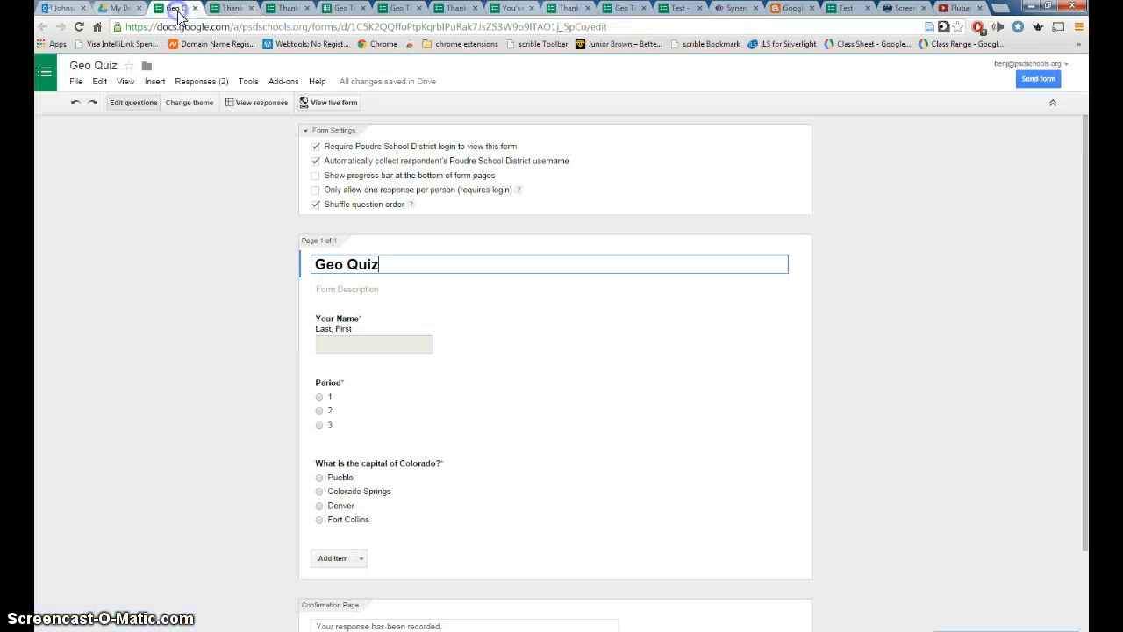
{"action": "left_click", "coordinate": [320, 103]}
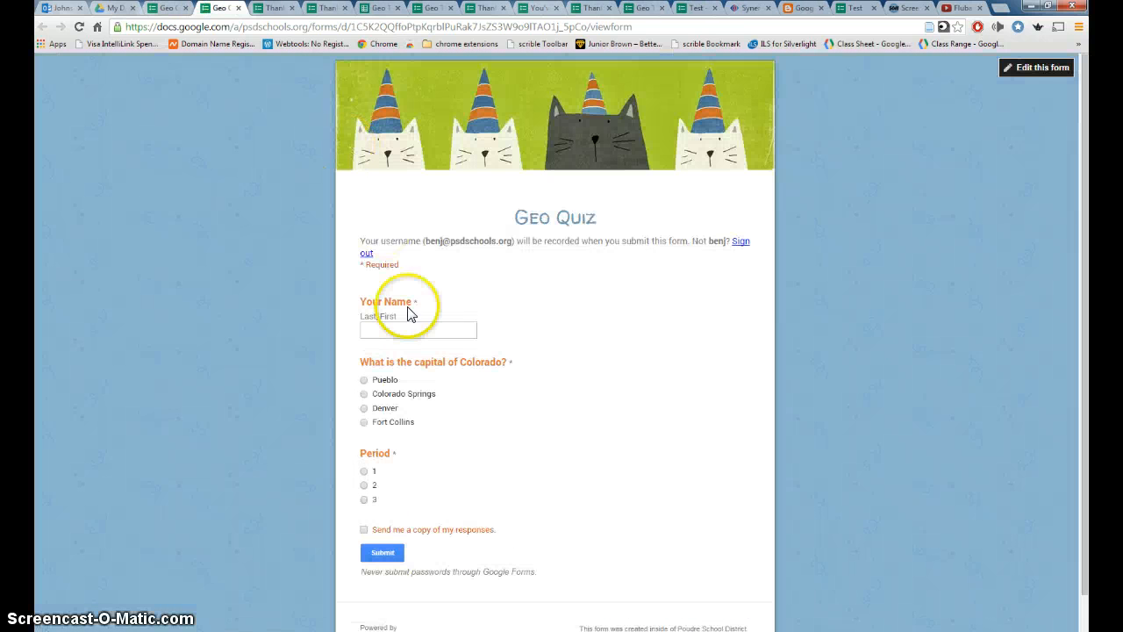
{"action": "left_click", "coordinate": [410, 330]}
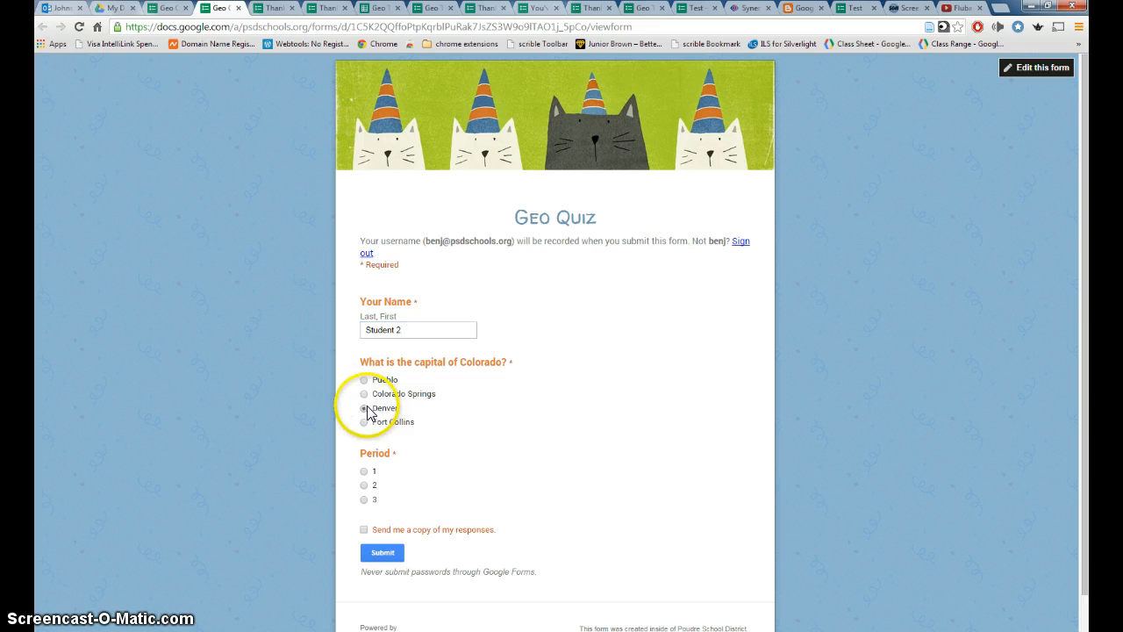
{"action": "left_click", "coordinate": [367, 474]}
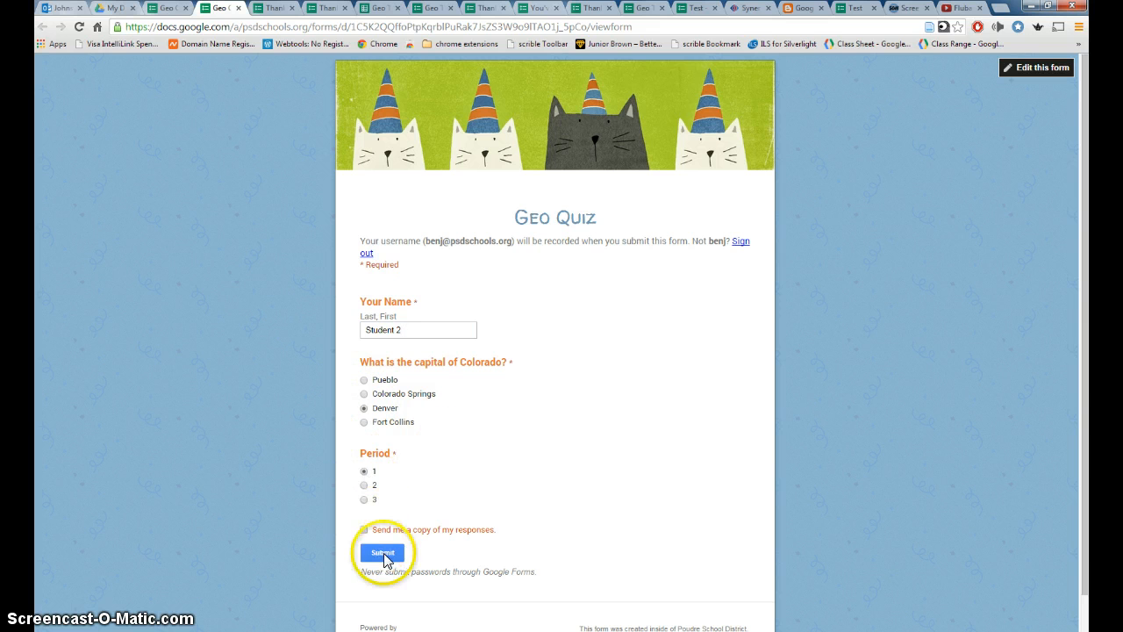
{"action": "left_click", "coordinate": [381, 552]}
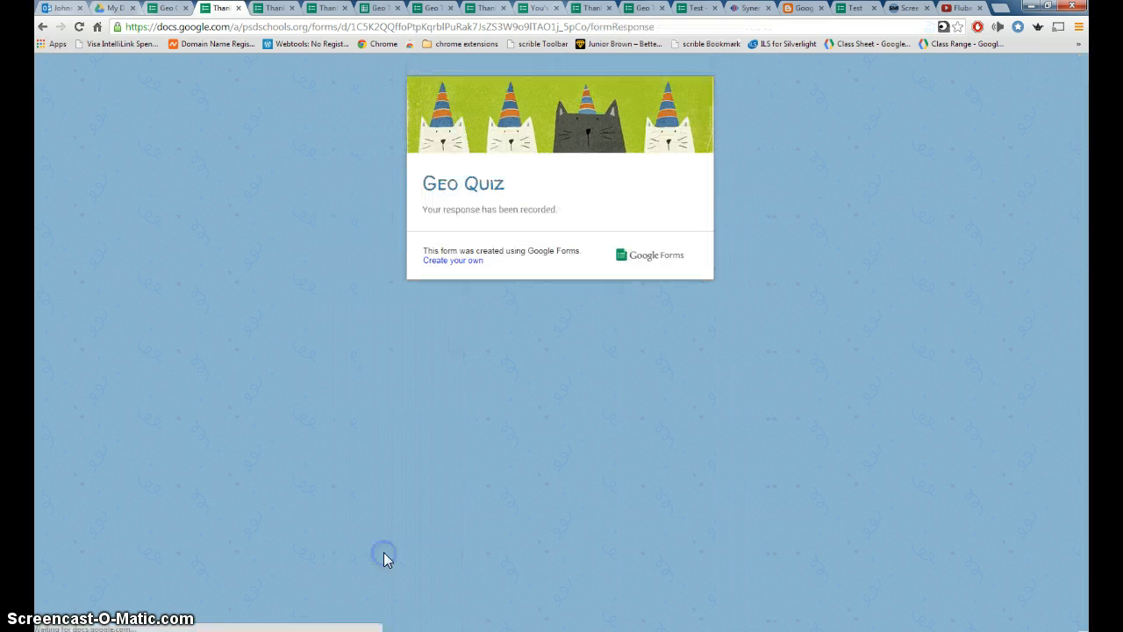
Switch to Google Drive, refresh the file list and open the "Geo Quiz (Responses)" spreadsheet.
{"action": "left_click", "coordinate": [166, 8]}
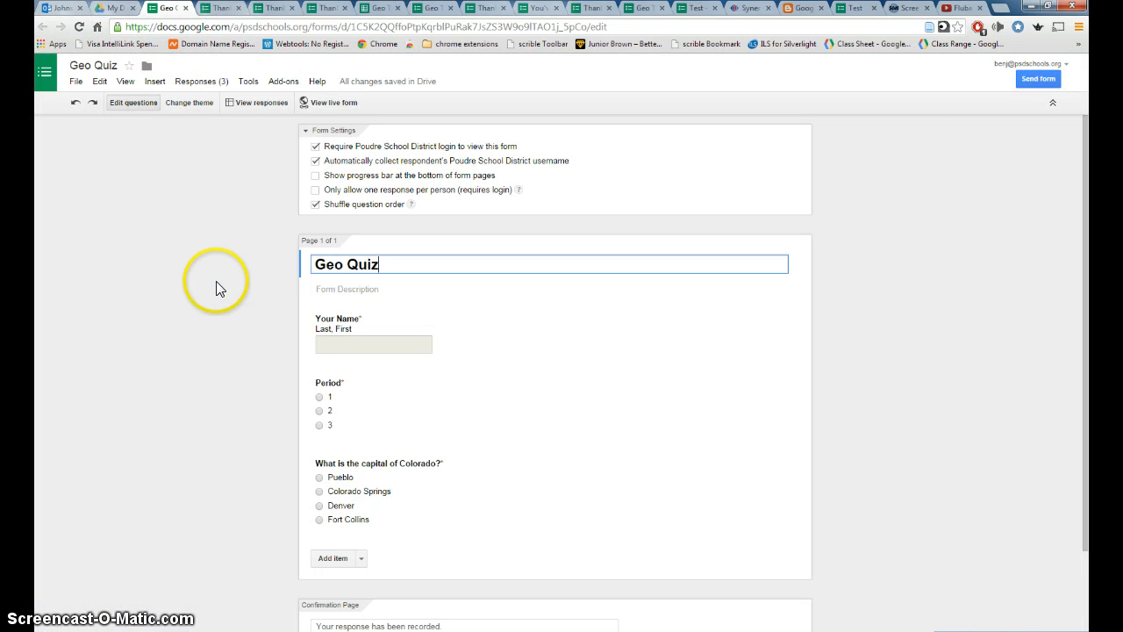
{"action": "left_click", "coordinate": [114, 8]}
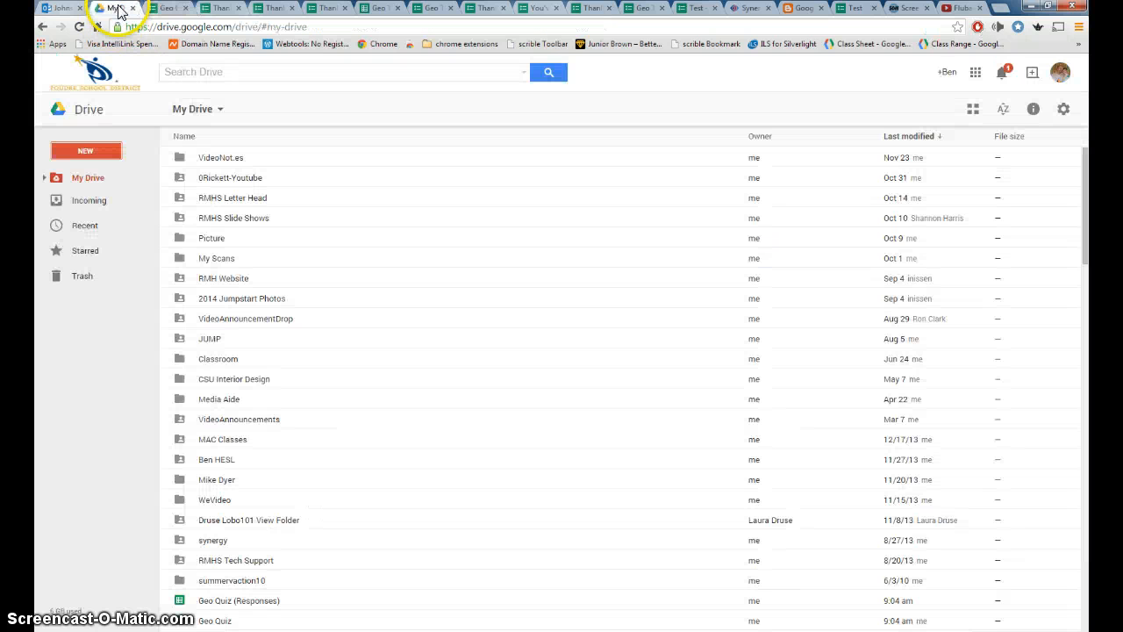
{"action": "left_click", "coordinate": [79, 26]}
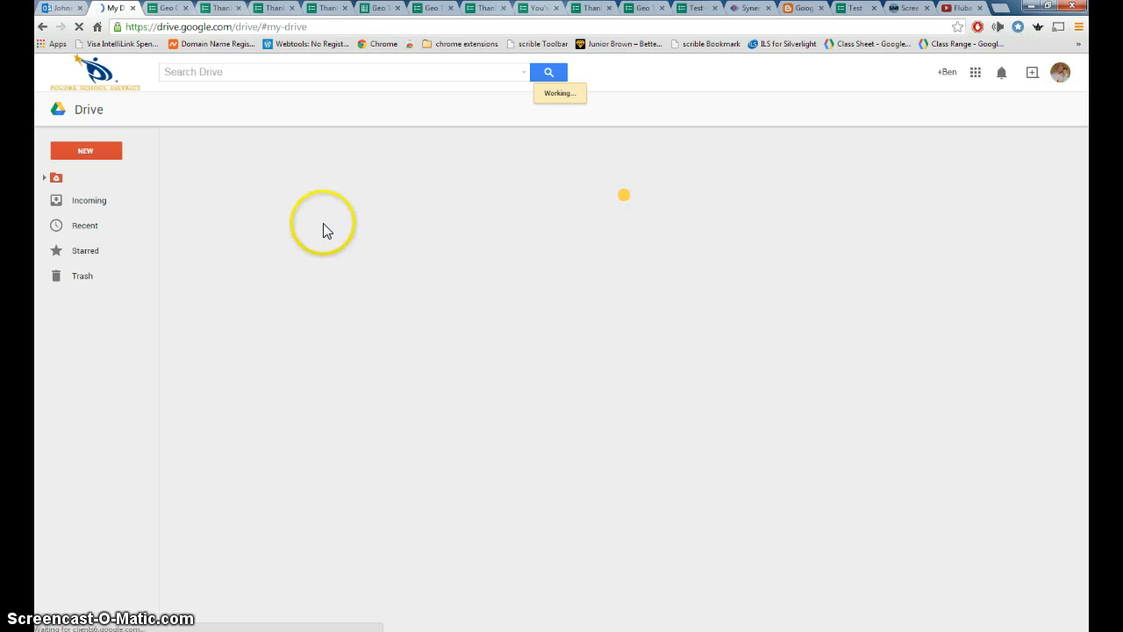
{"action": "scroll", "coordinate": [355, 191], "scroll_direction": "down", "scroll_amount": 2}
{"action": "scroll", "coordinate": [354, 188], "scroll_direction": "down", "scroll_amount": 1}
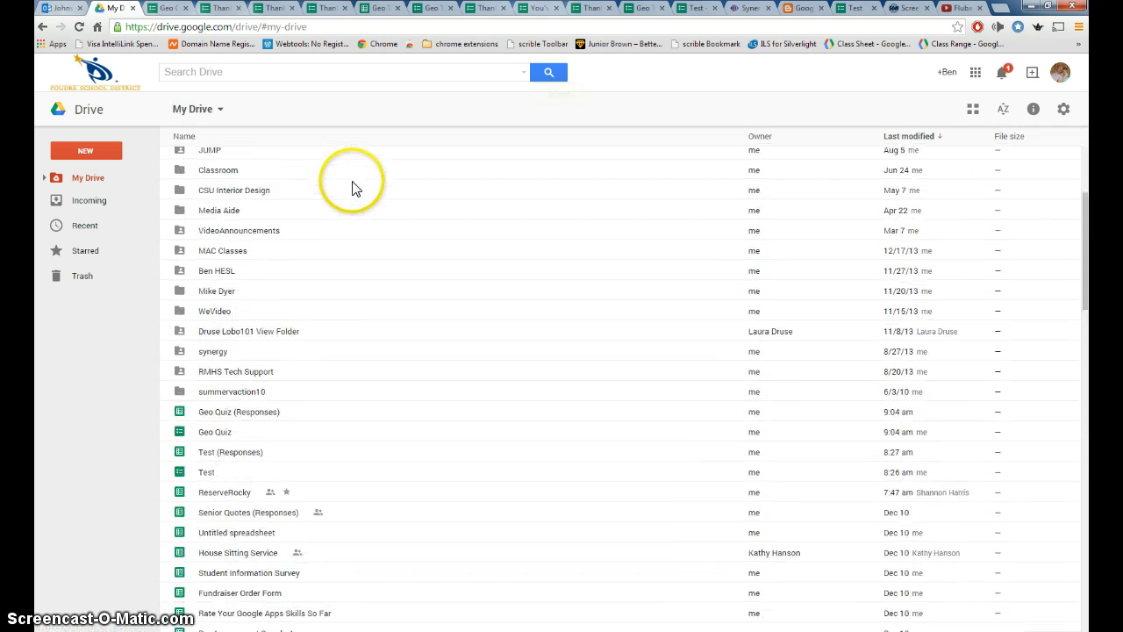
{"action": "left_click", "coordinate": [218, 413]}
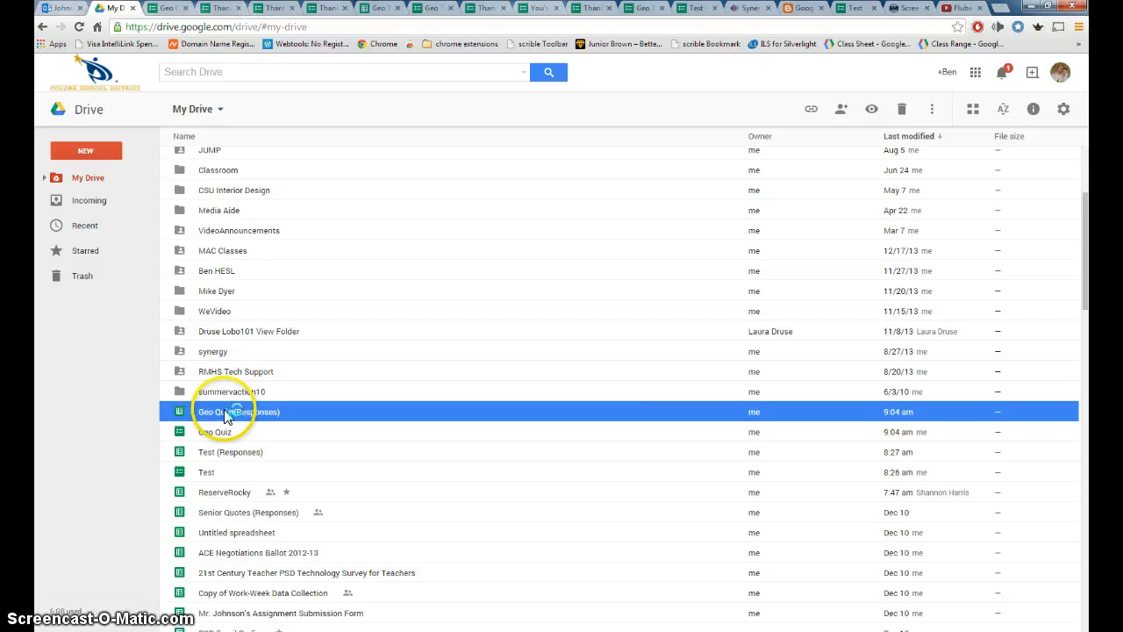
{"action": "double_click", "coordinate": [225, 416]}
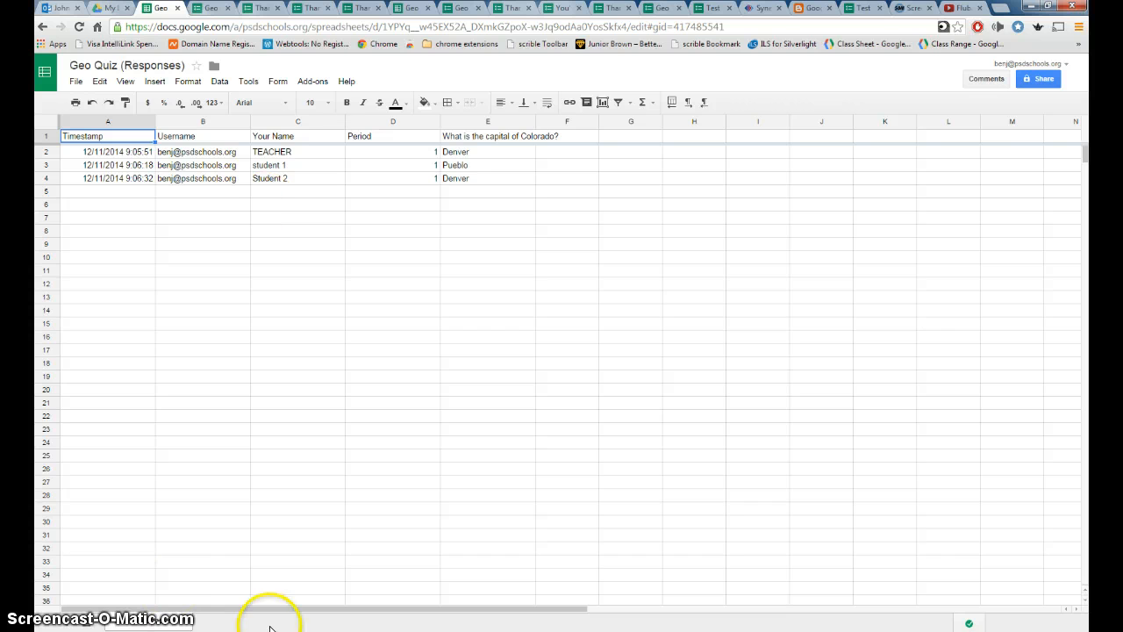
Search the spreadsheet add-on store for Flubaroo and close the store.
{"action": "left_click", "coordinate": [321, 84]}
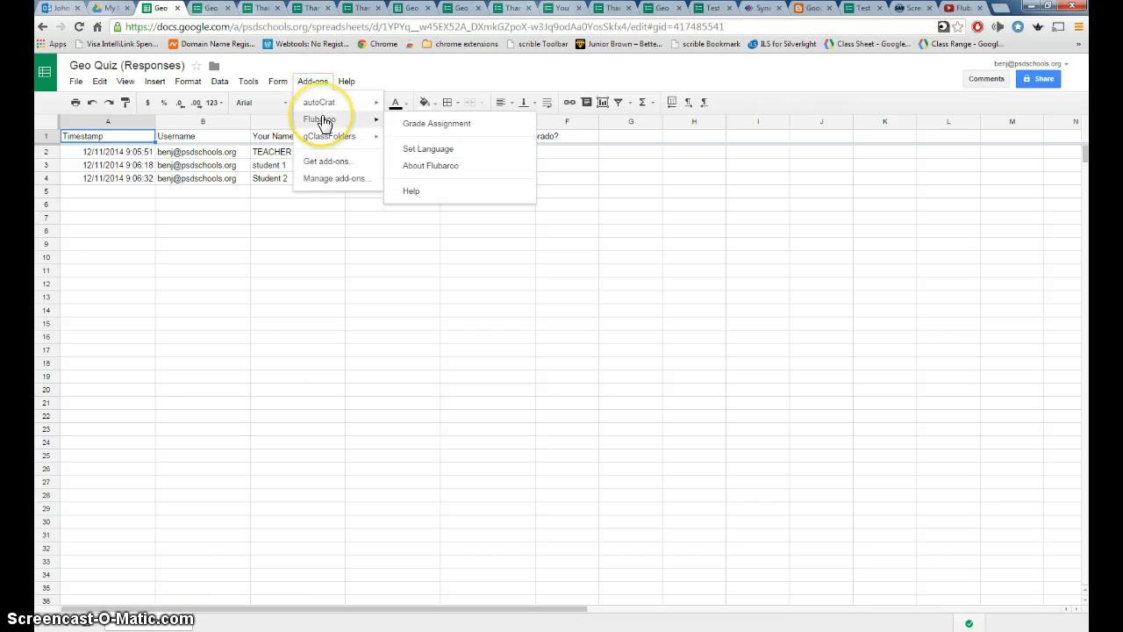
{"action": "left_click", "coordinate": [326, 106]}
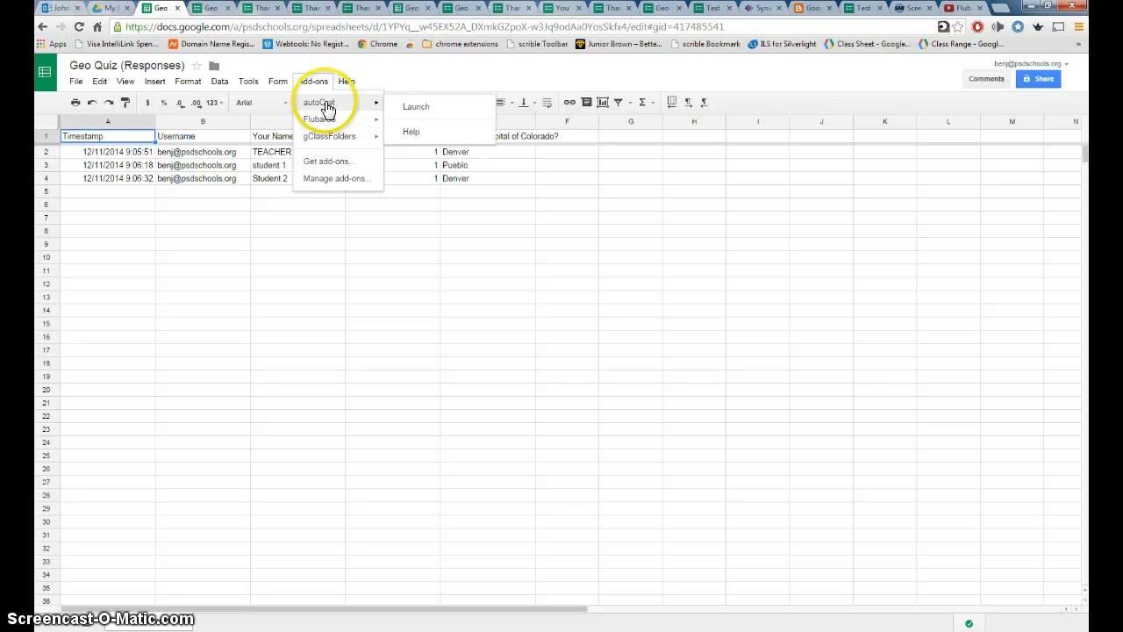
{"action": "mouse_move", "coordinate": [332, 125]}
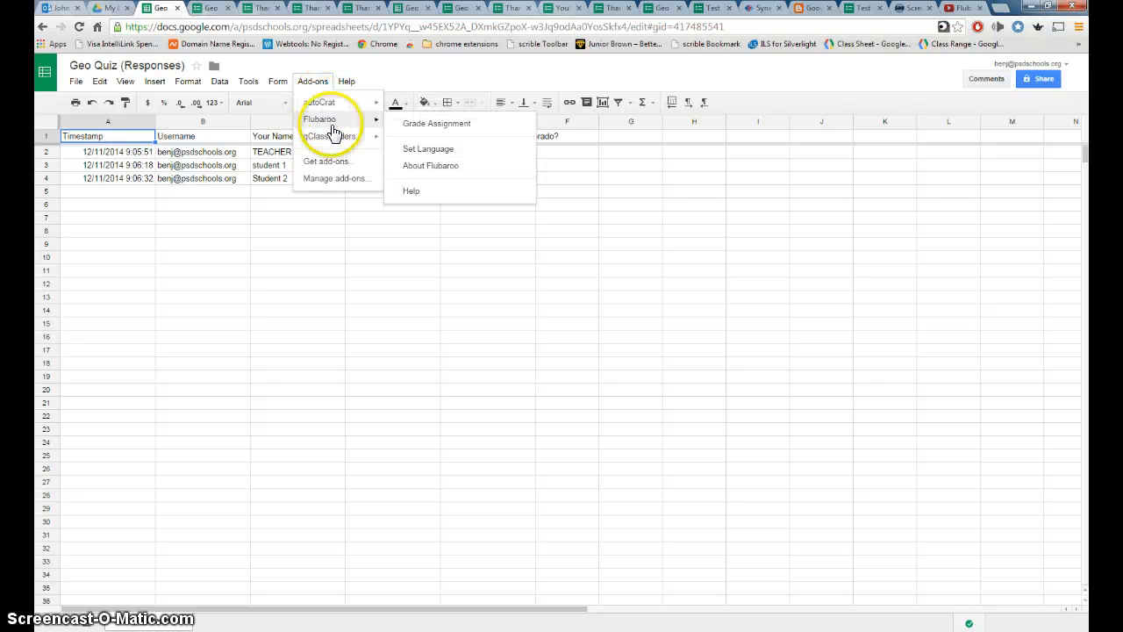
{"action": "left_click", "coordinate": [338, 162]}
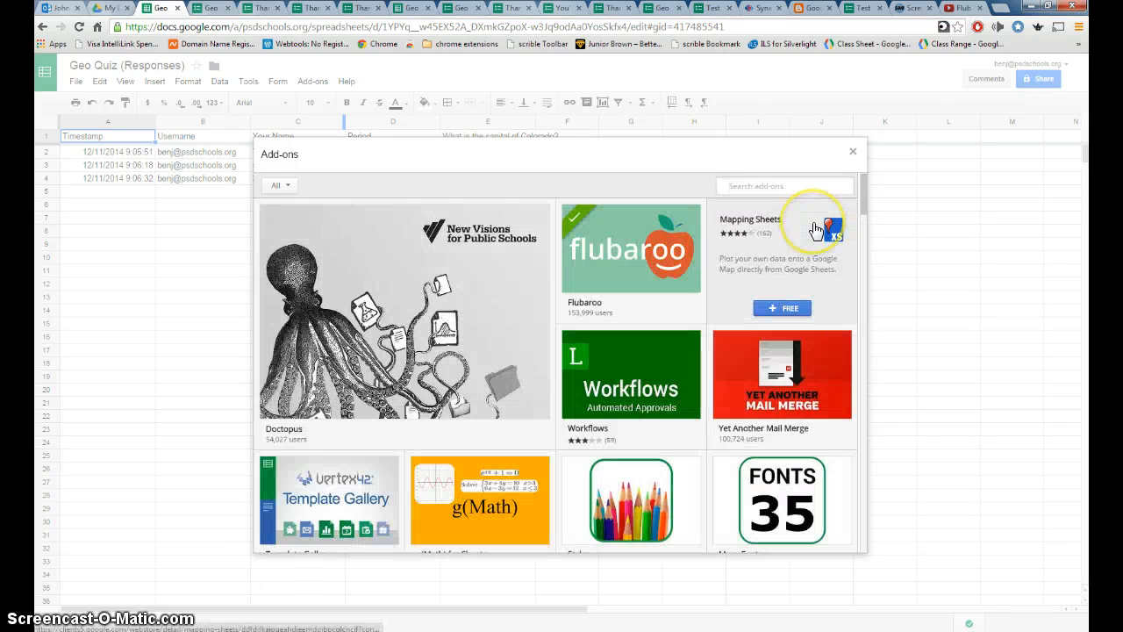
{"action": "type", "text": "Flubaroo"}
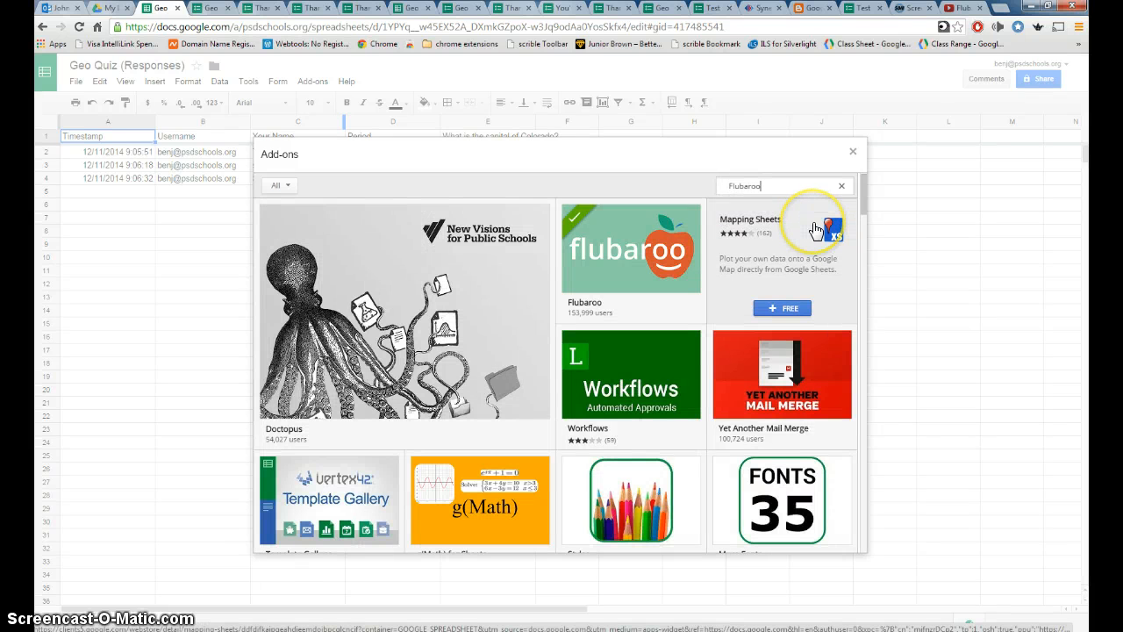
{"action": "key", "text": "Return"}
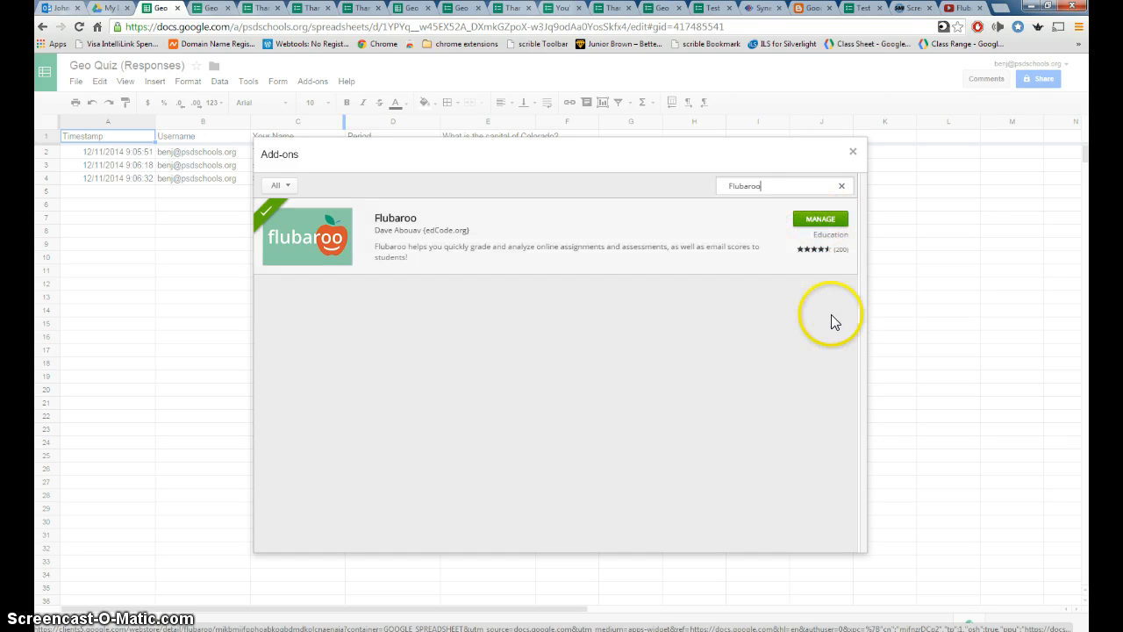
{"action": "left_click", "coordinate": [854, 155]}
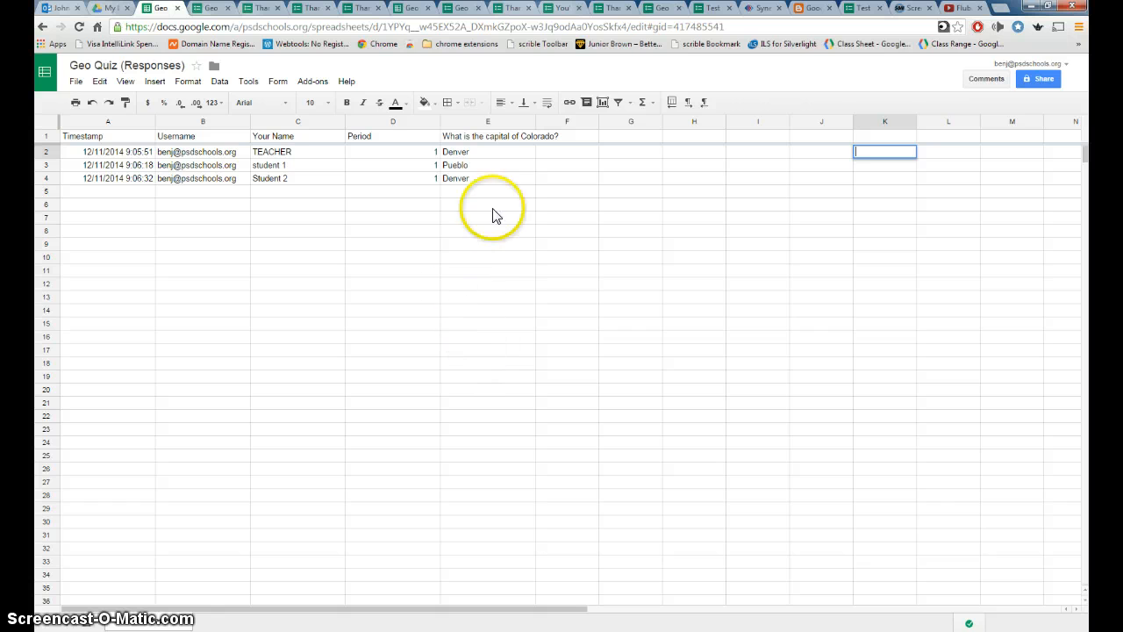
Start grading the quiz responses with the Flubaroo add-on.
{"action": "left_click", "coordinate": [316, 82]}
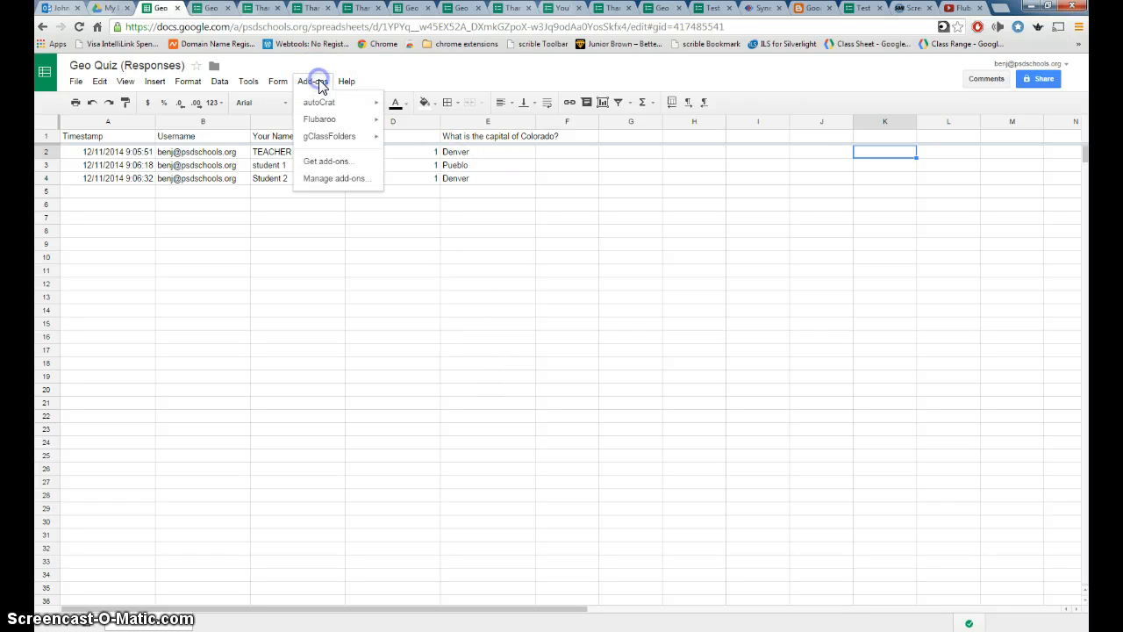
{"action": "mouse_move", "coordinate": [325, 118]}
{"action": "left_click", "coordinate": [457, 129]}
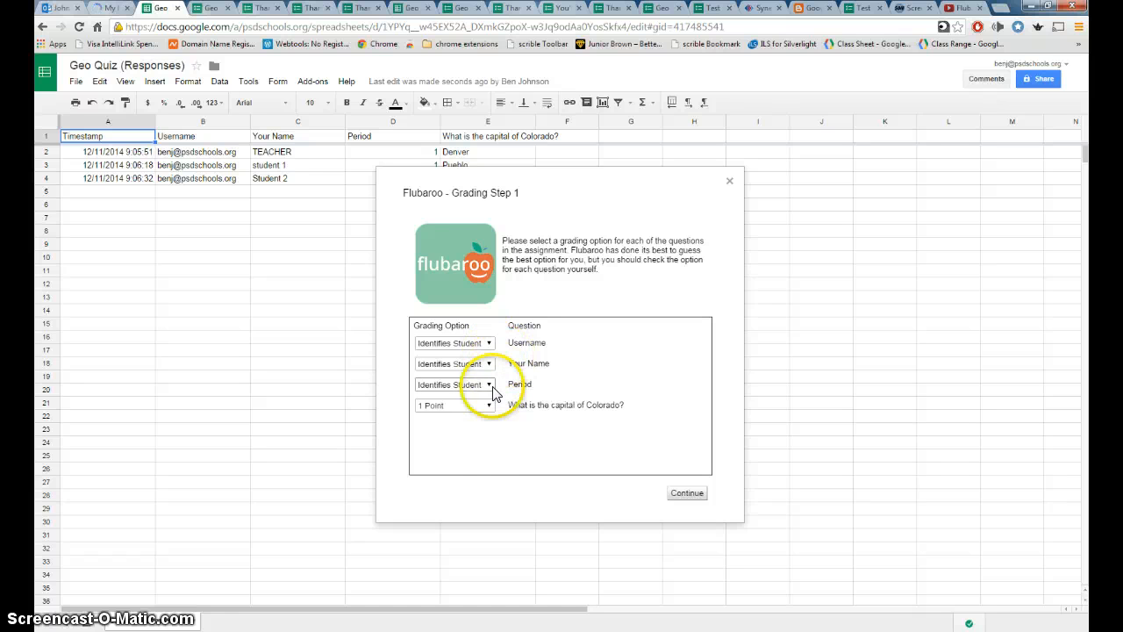
Try the 1 Point and Skip Grading options for the Period question and return it to Identifies Student.
{"action": "left_click", "coordinate": [491, 386]}
{"action": "left_click", "coordinate": [460, 395]}
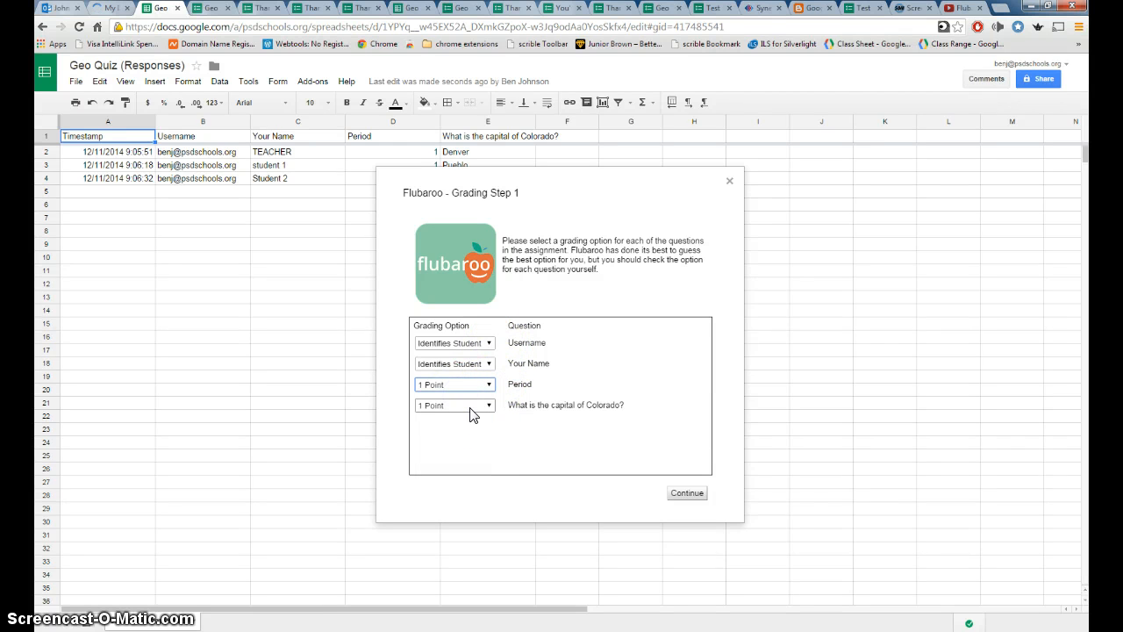
{"action": "left_click", "coordinate": [489, 384]}
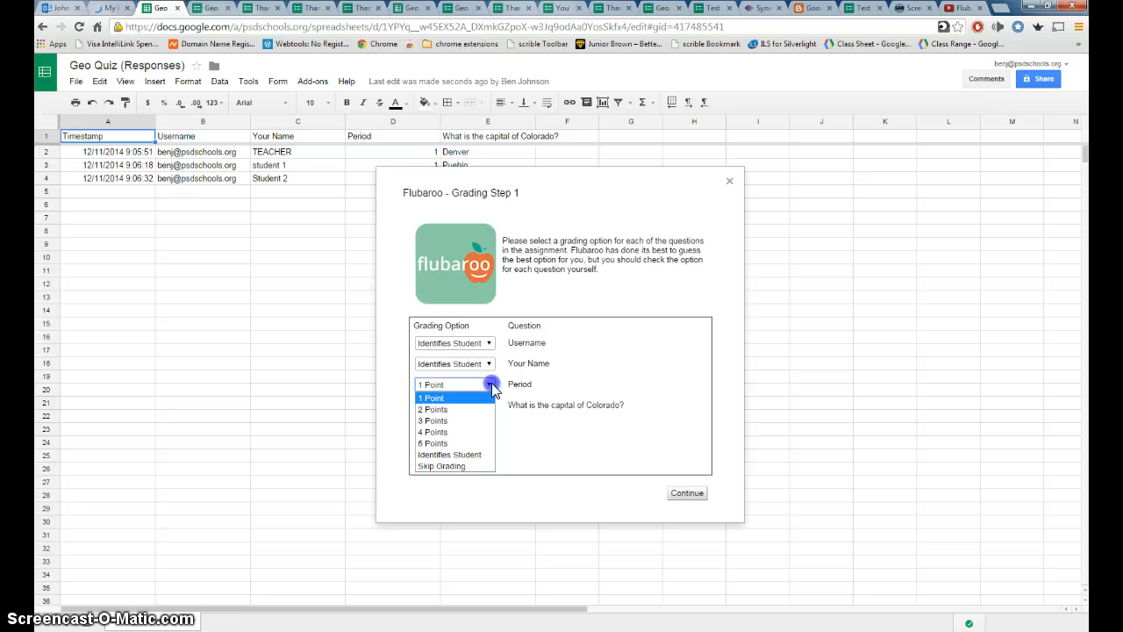
{"action": "left_click", "coordinate": [461, 465]}
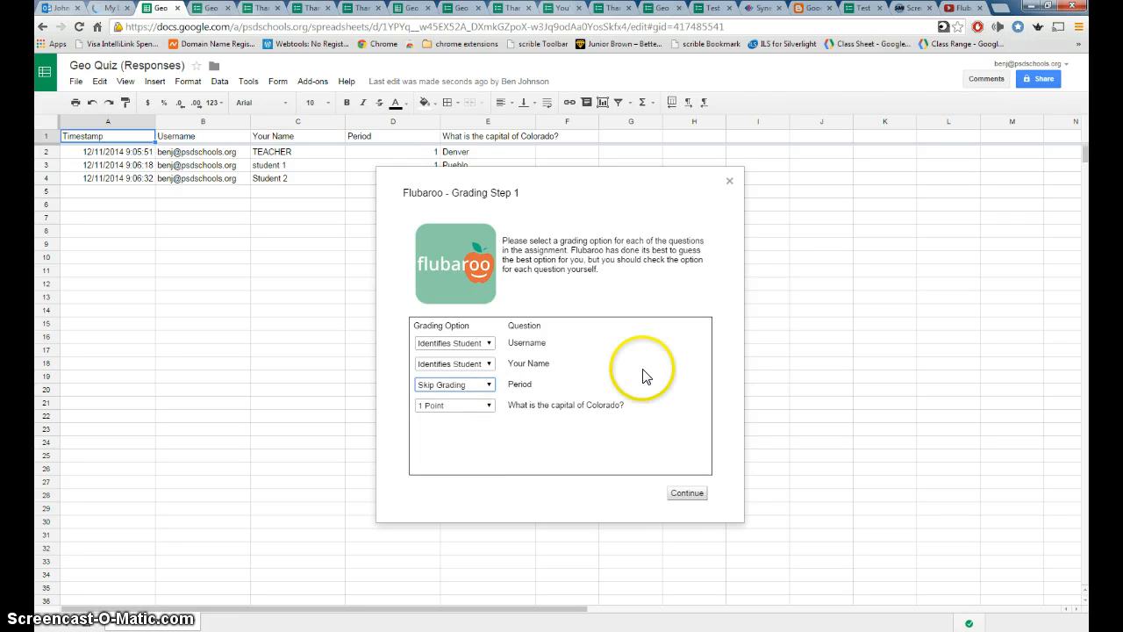
{"action": "left_click", "coordinate": [485, 385]}
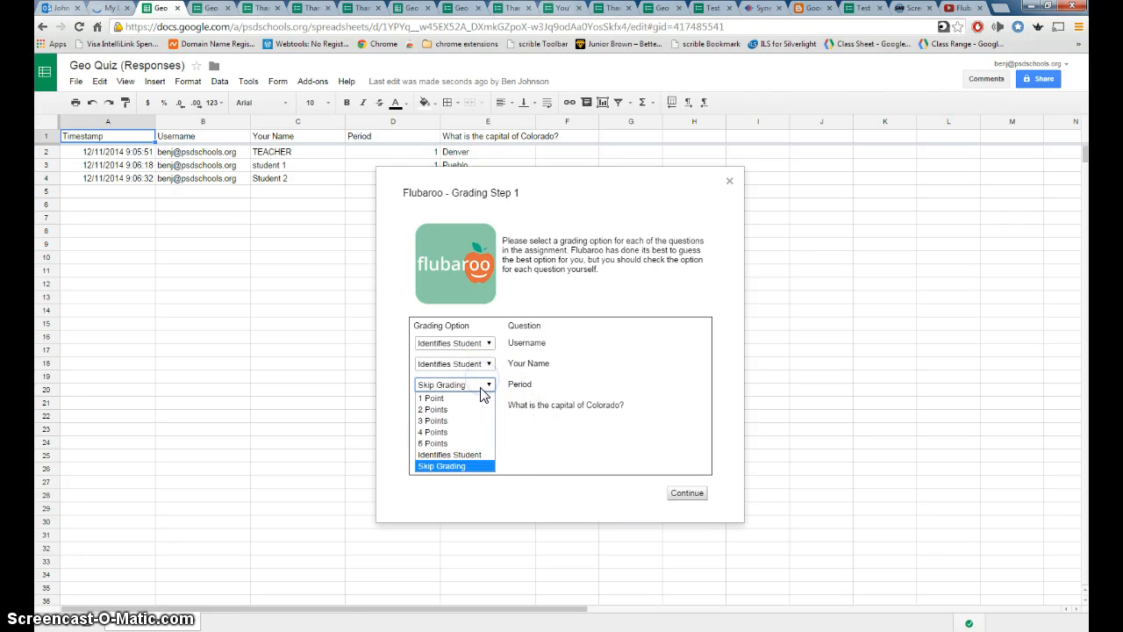
{"action": "left_click", "coordinate": [457, 454]}
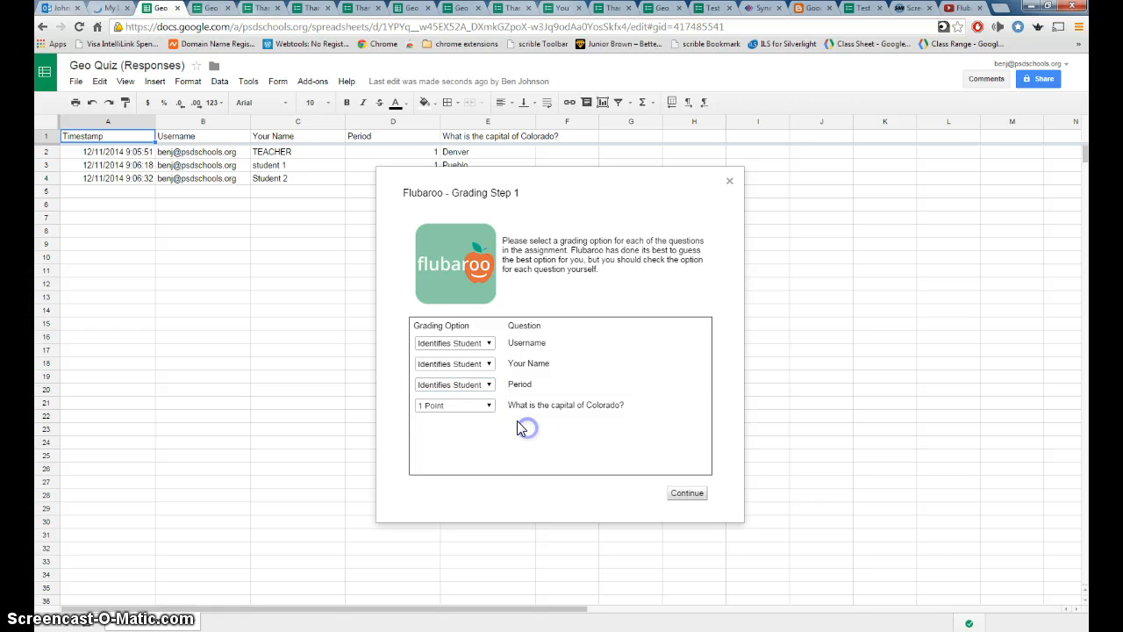
Set the capital of Colorado question to 5 Points and continue to the answer key selection.
{"action": "left_click", "coordinate": [489, 405]}
{"action": "left_click", "coordinate": [455, 466]}
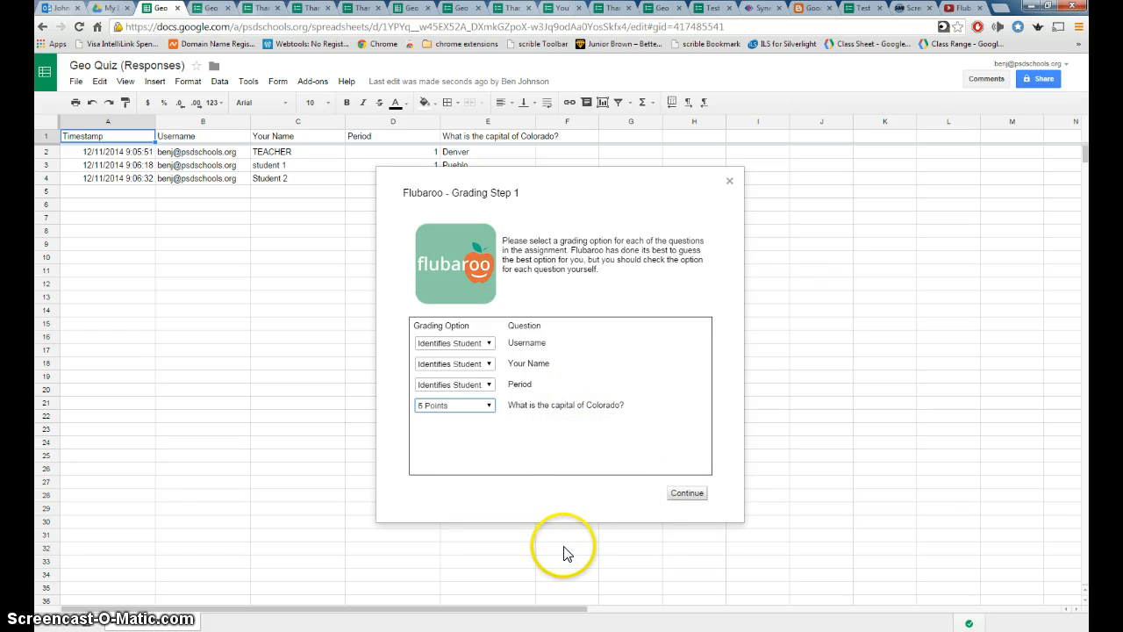
{"action": "left_click", "coordinate": [687, 494]}
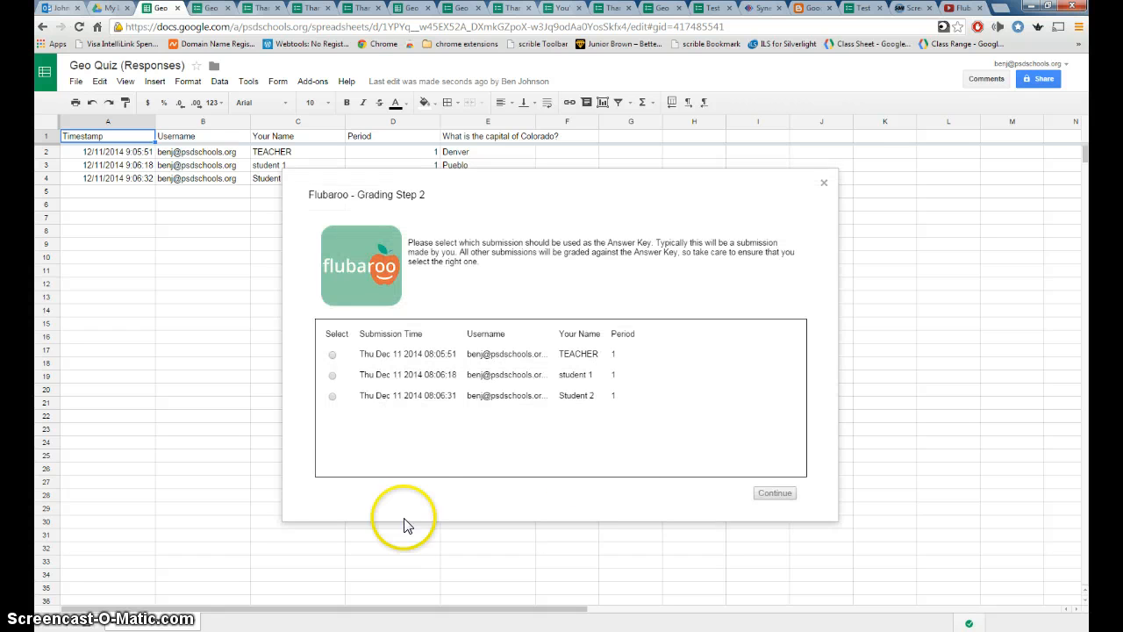
Use the TEACHER submission as the answer key, run the grading and open the resulting grades.
{"action": "left_click", "coordinate": [332, 354]}
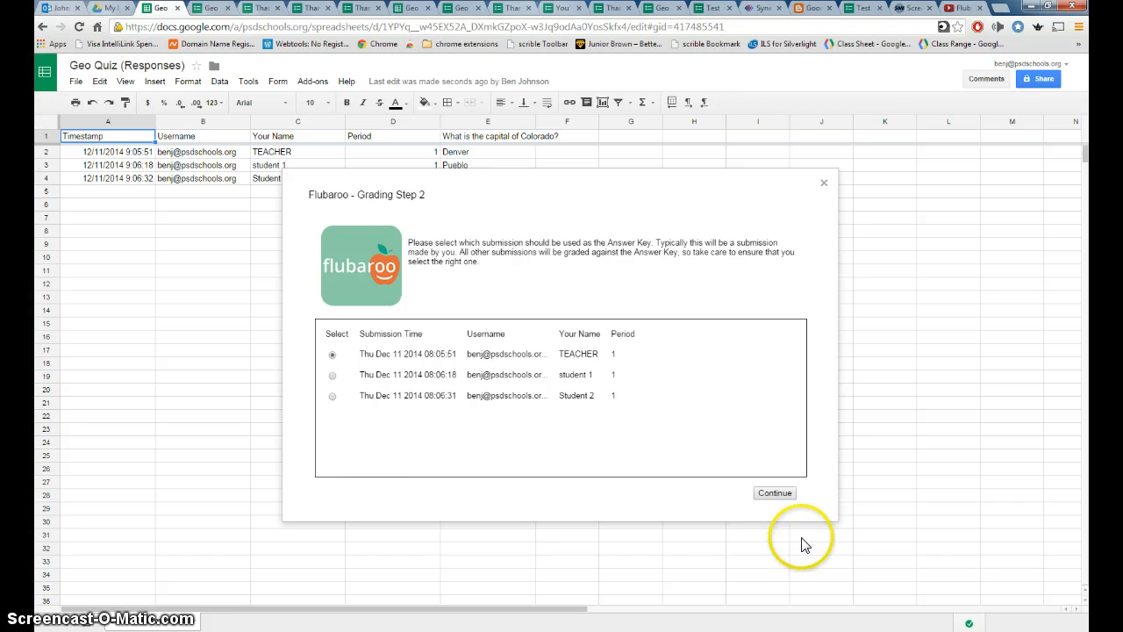
{"action": "left_click", "coordinate": [776, 494]}
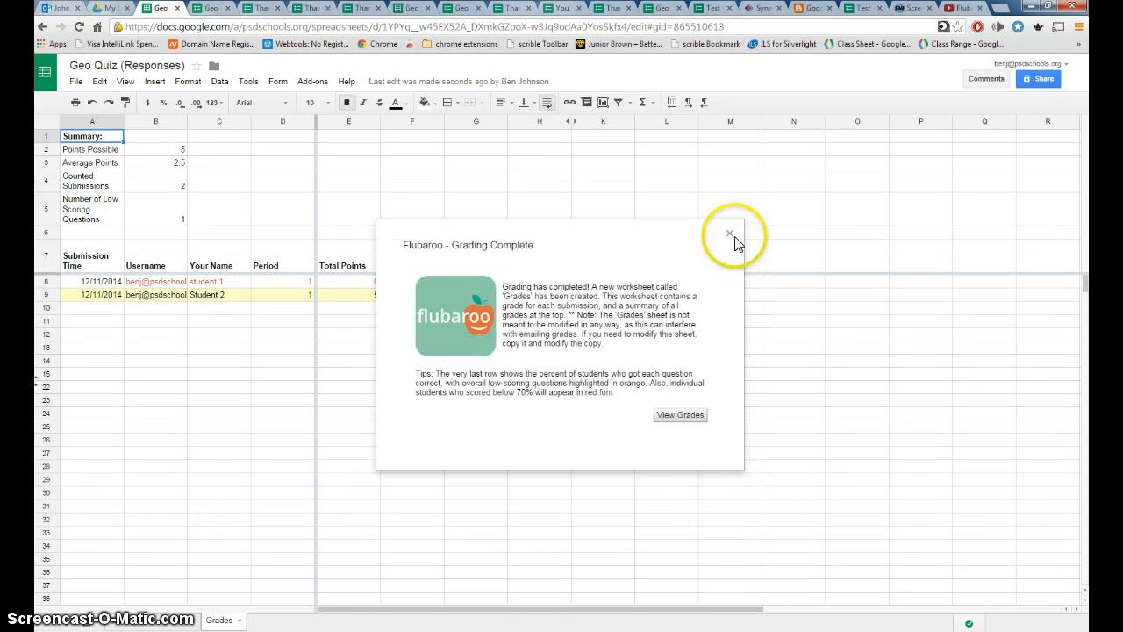
{"action": "left_click", "coordinate": [688, 415]}
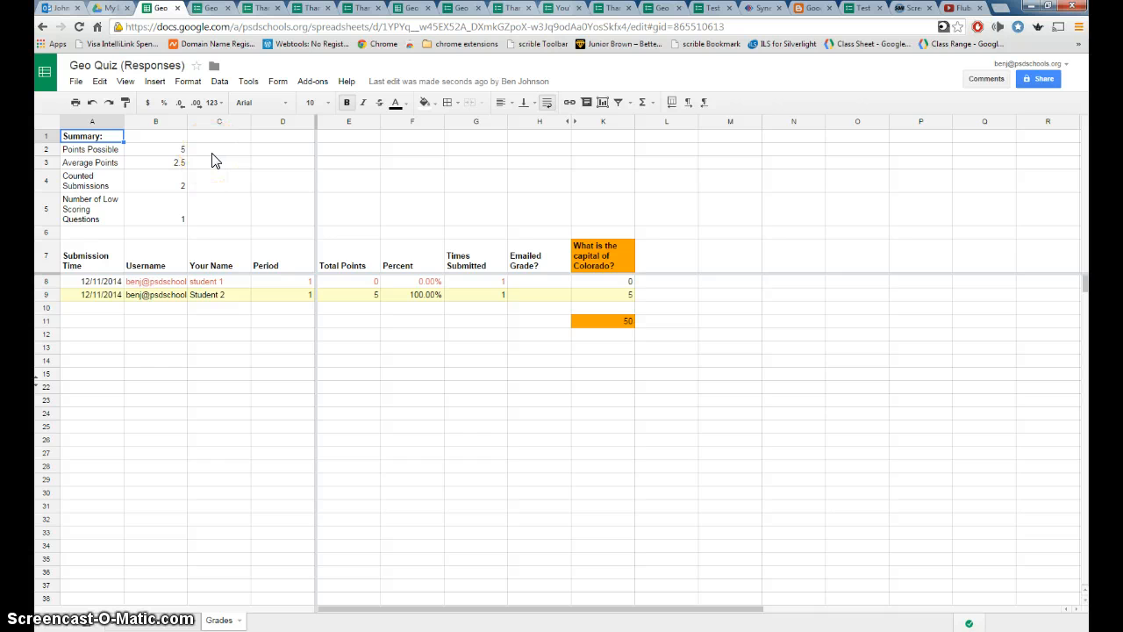
View the Flubaroo grading report with its histogram of grades and close it.
{"action": "left_click", "coordinate": [312, 81]}
{"action": "mouse_move", "coordinate": [331, 120]}
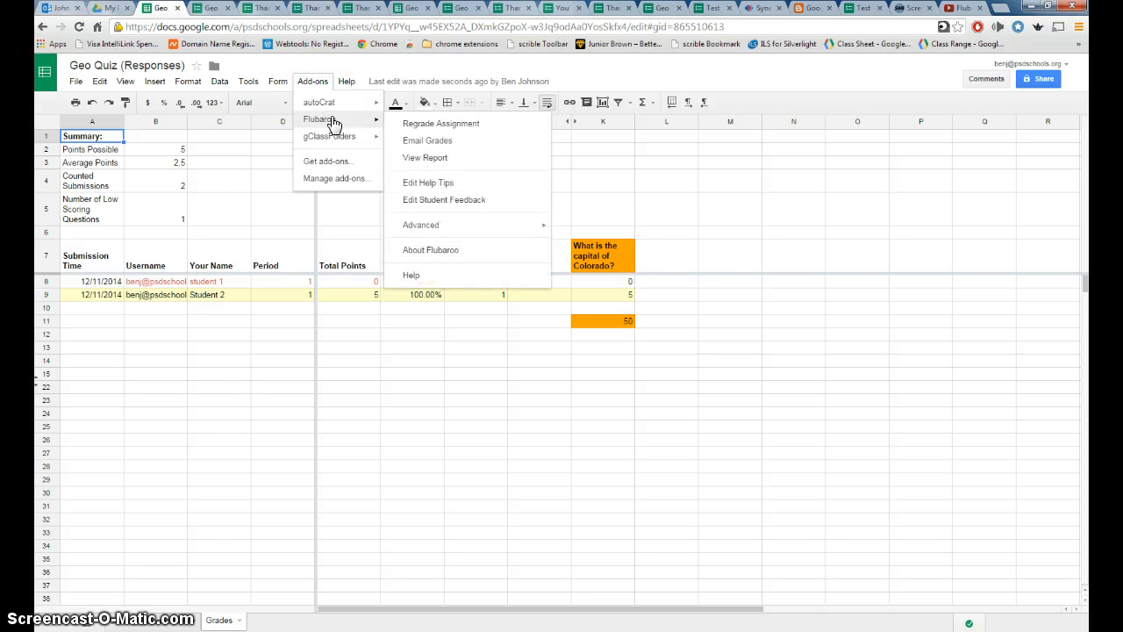
{"action": "left_click", "coordinate": [442, 158]}
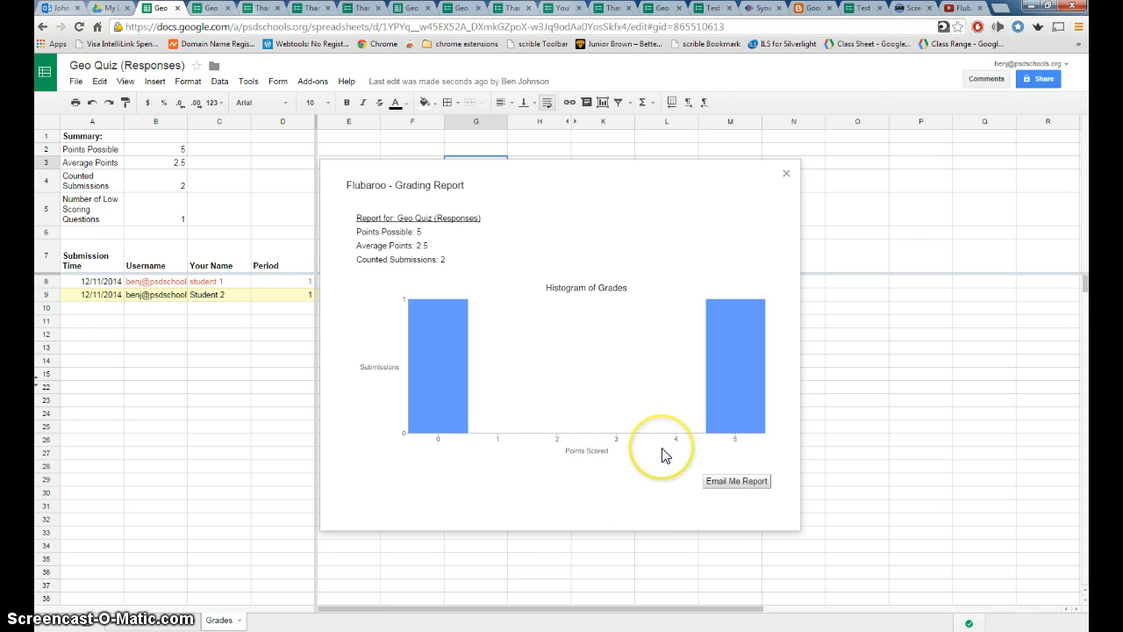
{"action": "left_click", "coordinate": [786, 173]}
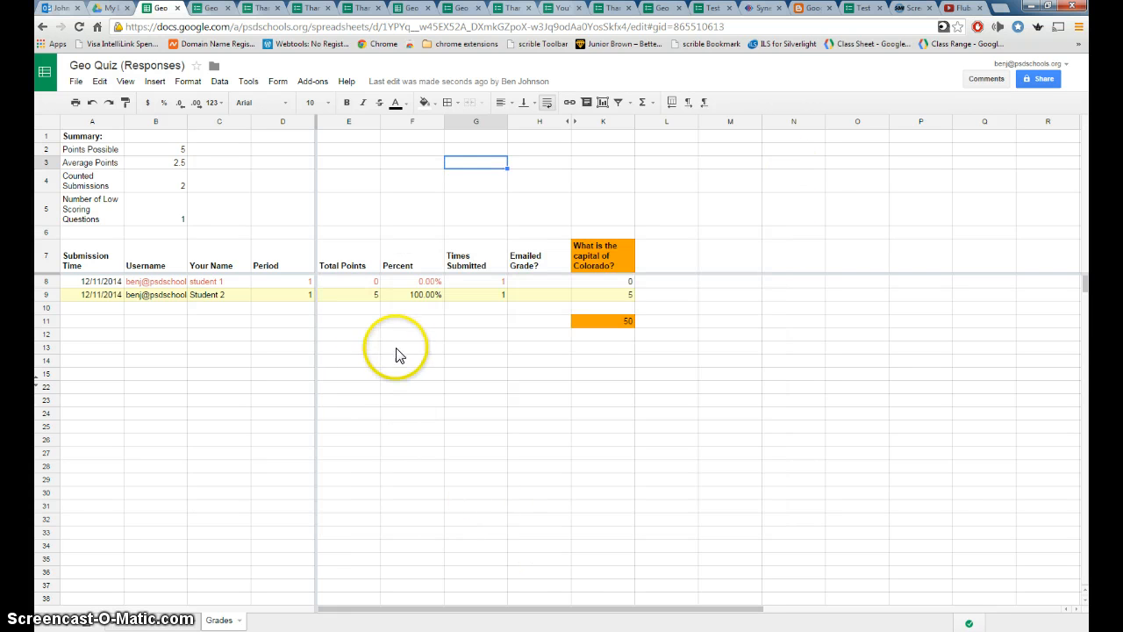
Email the grades through Flubaroo using Username as the address question, including the list of questions and scores but no answer key.
{"action": "left_click", "coordinate": [314, 82]}
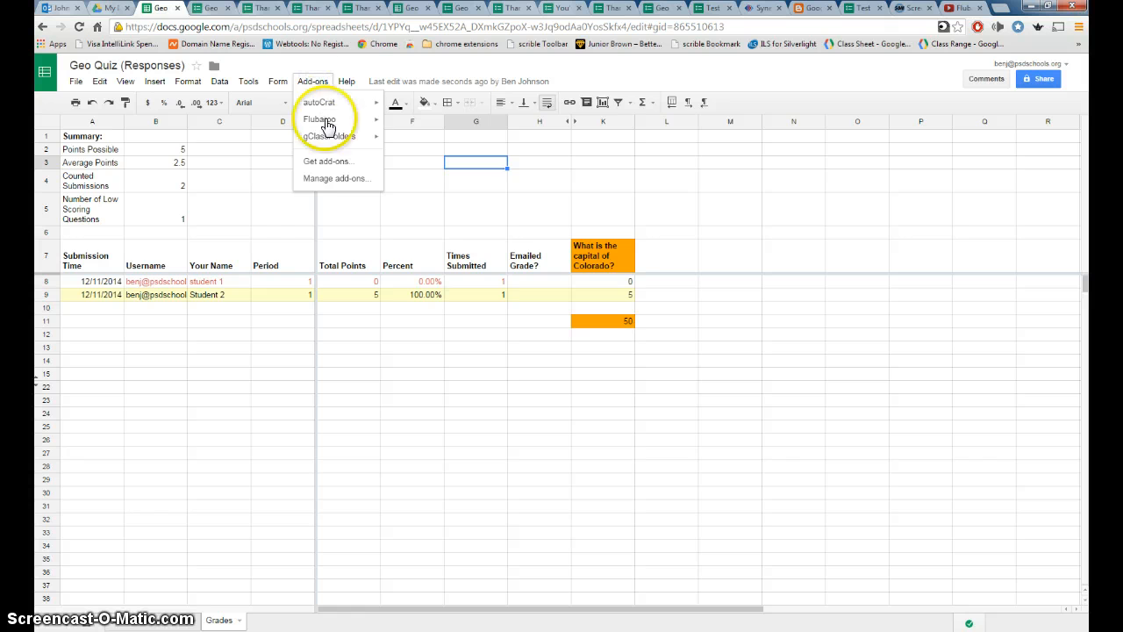
{"action": "mouse_move", "coordinate": [335, 125]}
{"action": "left_click", "coordinate": [484, 142]}
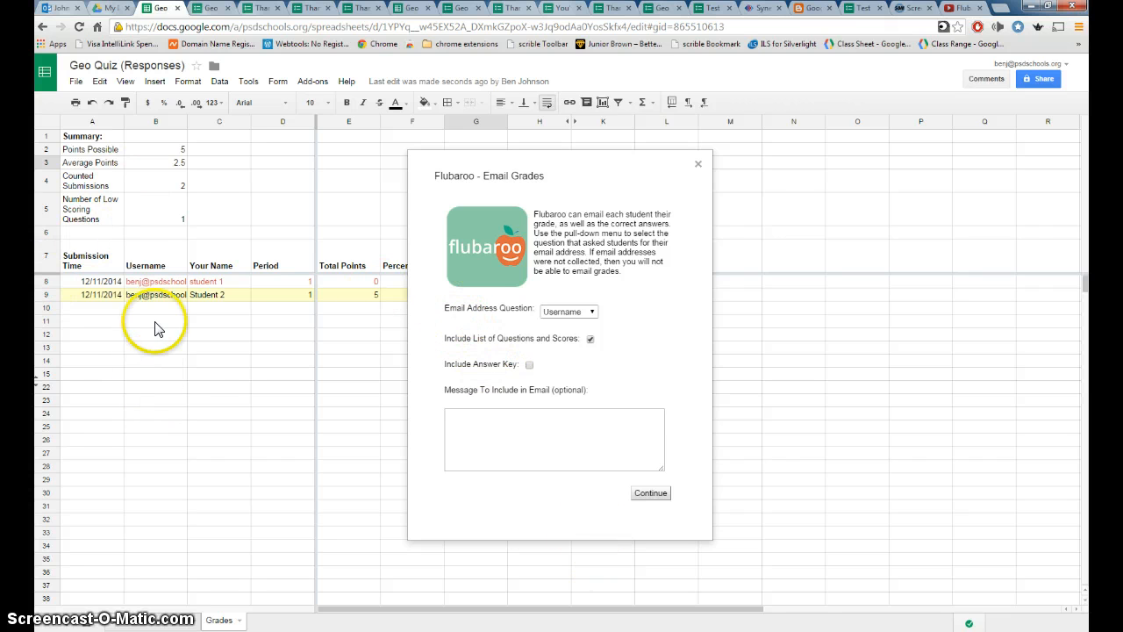
{"action": "left_click", "coordinate": [589, 339]}
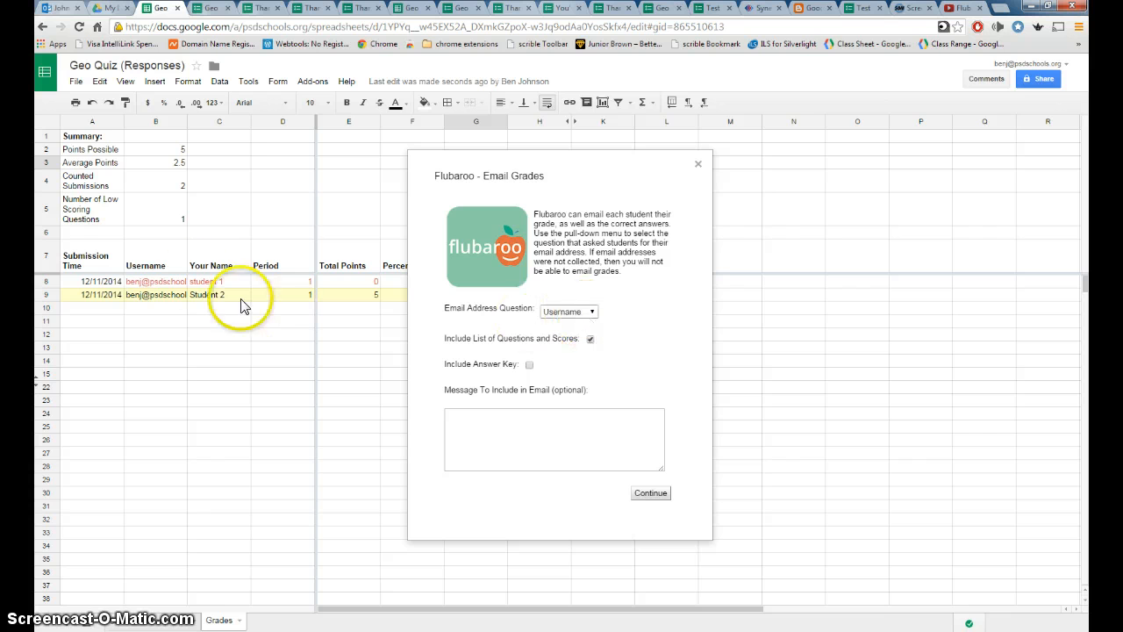
{"action": "left_click", "coordinate": [511, 422]}
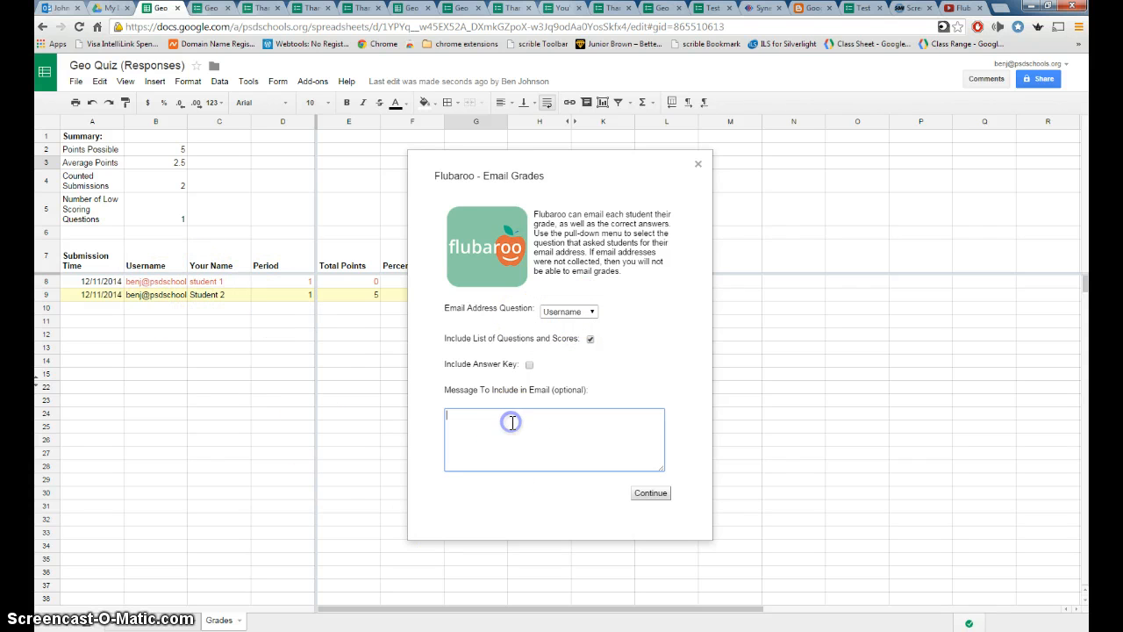
{"action": "left_click", "coordinate": [530, 363]}
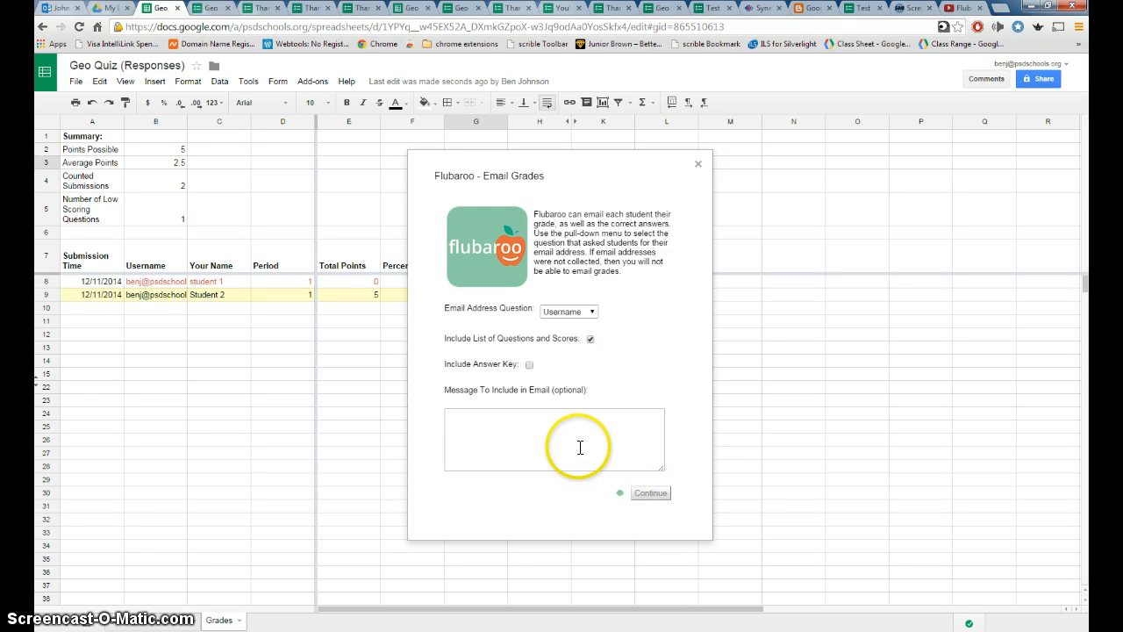
{"action": "left_click", "coordinate": [490, 364]}
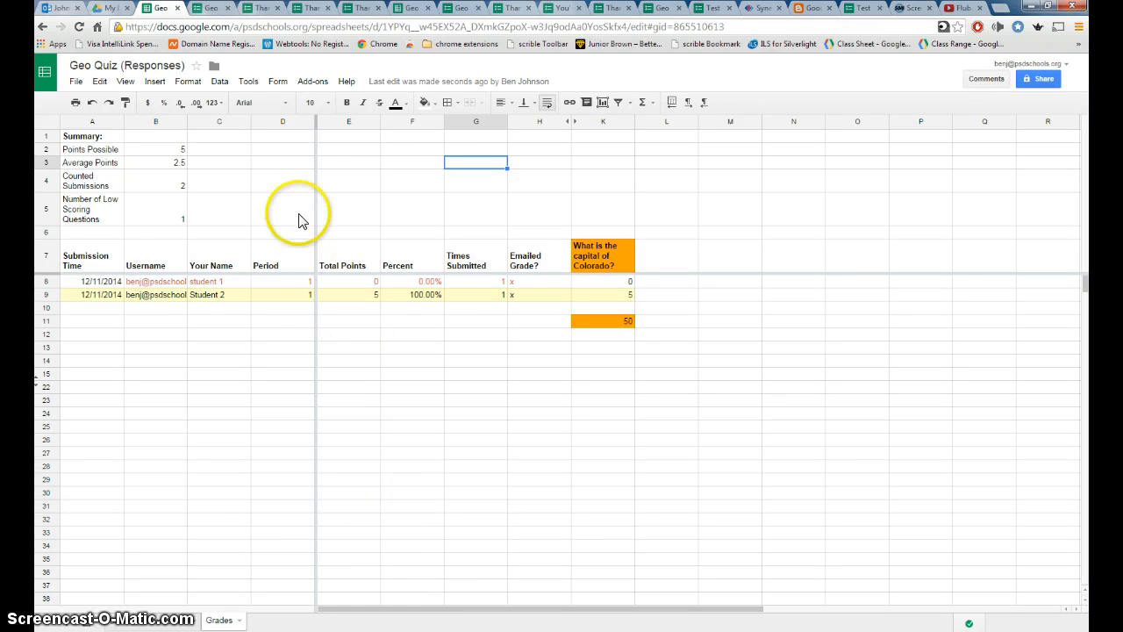
Switch to Google Drive, open the "Geo Quiz" form for editing and turn on the one-response-per-person limit.
{"action": "left_click", "coordinate": [110, 9]}
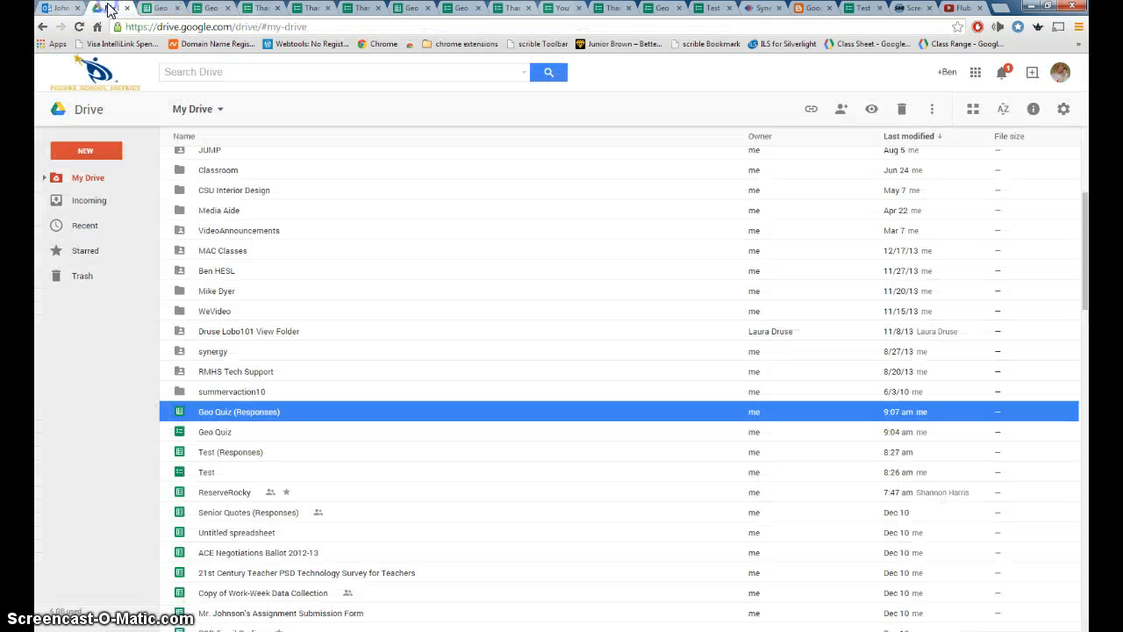
{"action": "left_click", "coordinate": [217, 433]}
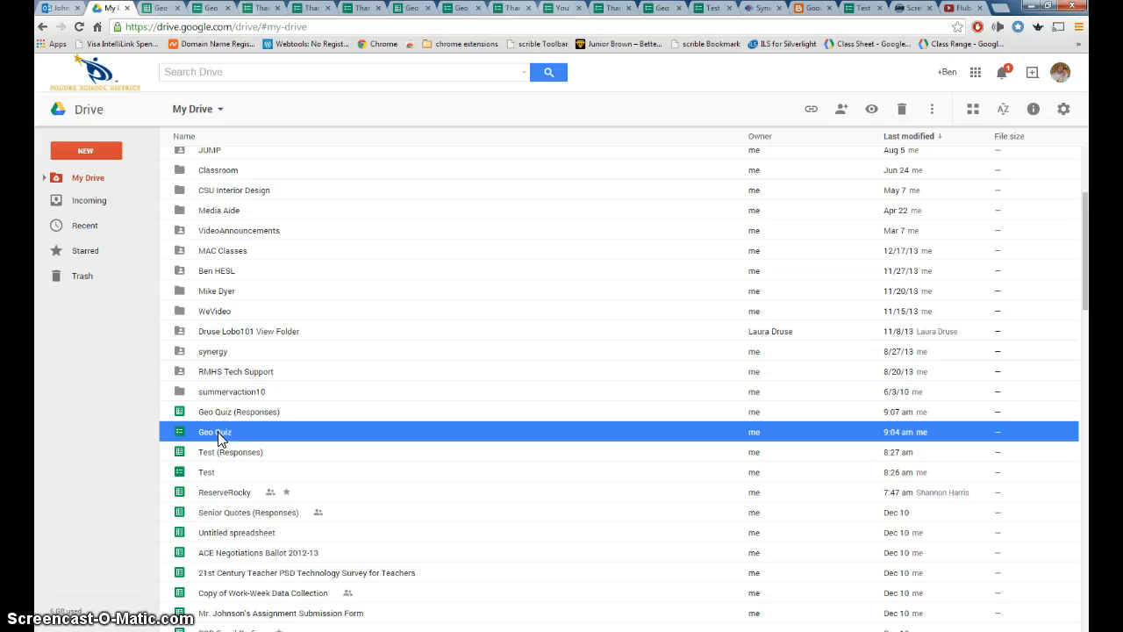
{"action": "double_click", "coordinate": [218, 433]}
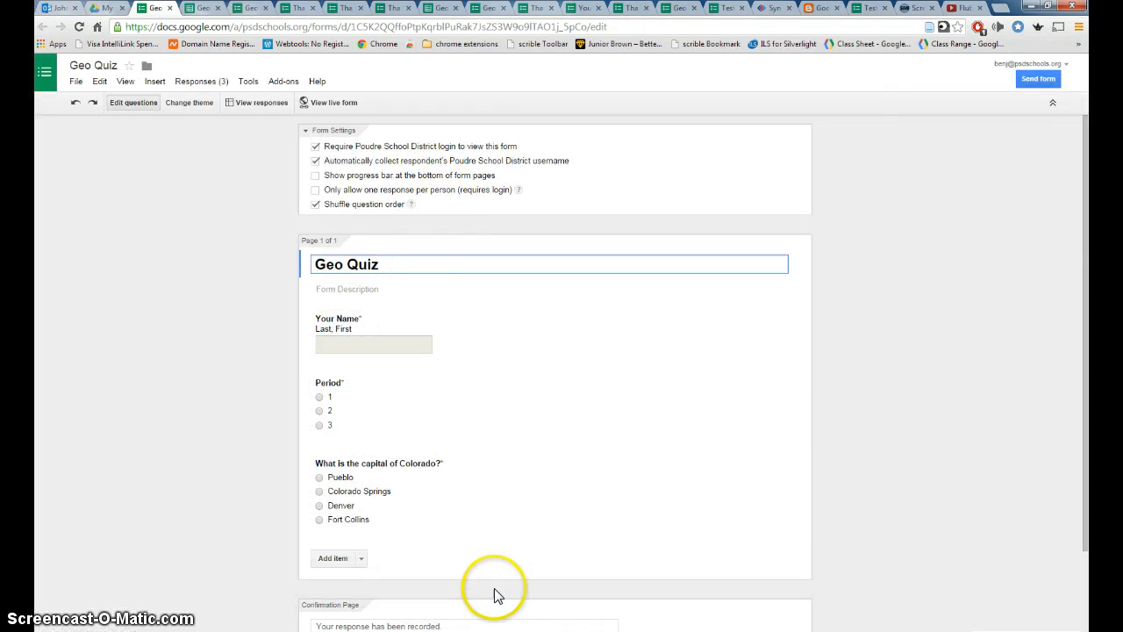
{"action": "left_click", "coordinate": [315, 189]}
{"action": "scroll", "coordinate": [528, 345], "scroll_direction": "down", "scroll_amount": 1}
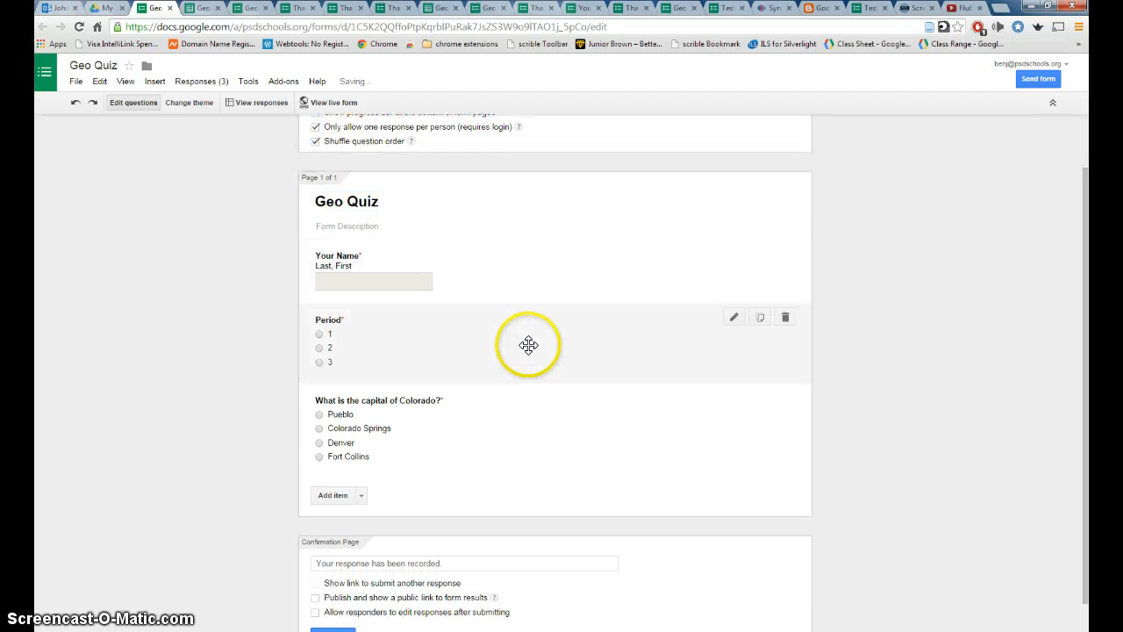
{"action": "scroll", "coordinate": [604, 382], "scroll_direction": "up", "scroll_amount": 1}
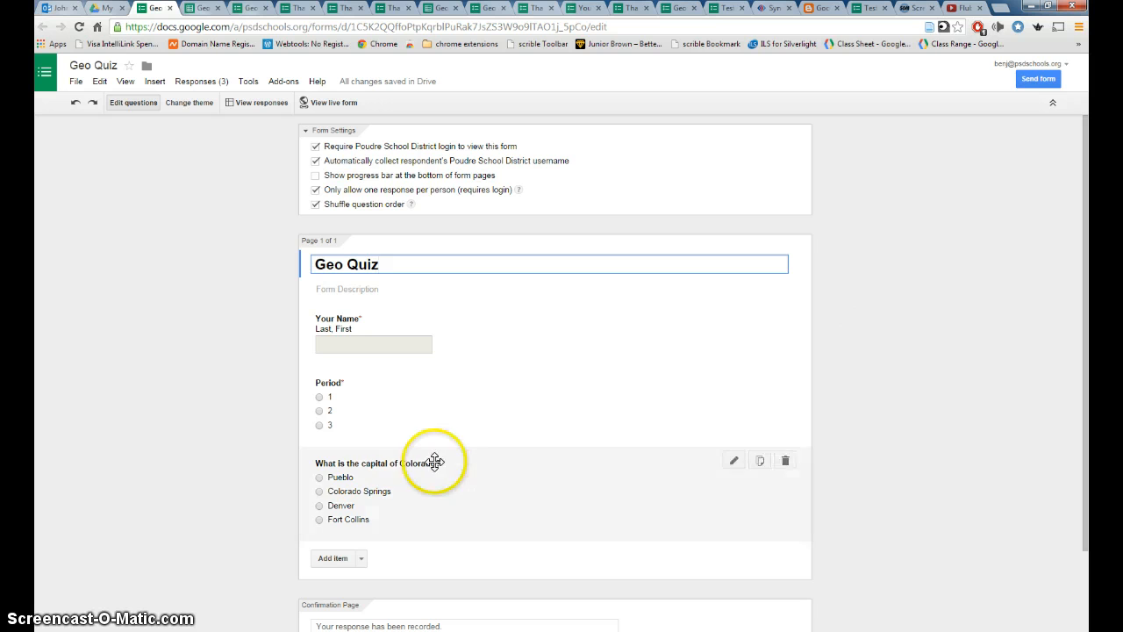
Browse the add-ons available for Google Forms, such as g(Math) for Forms, and close the store.
{"action": "left_click", "coordinate": [288, 80]}
{"action": "left_click", "coordinate": [299, 103]}
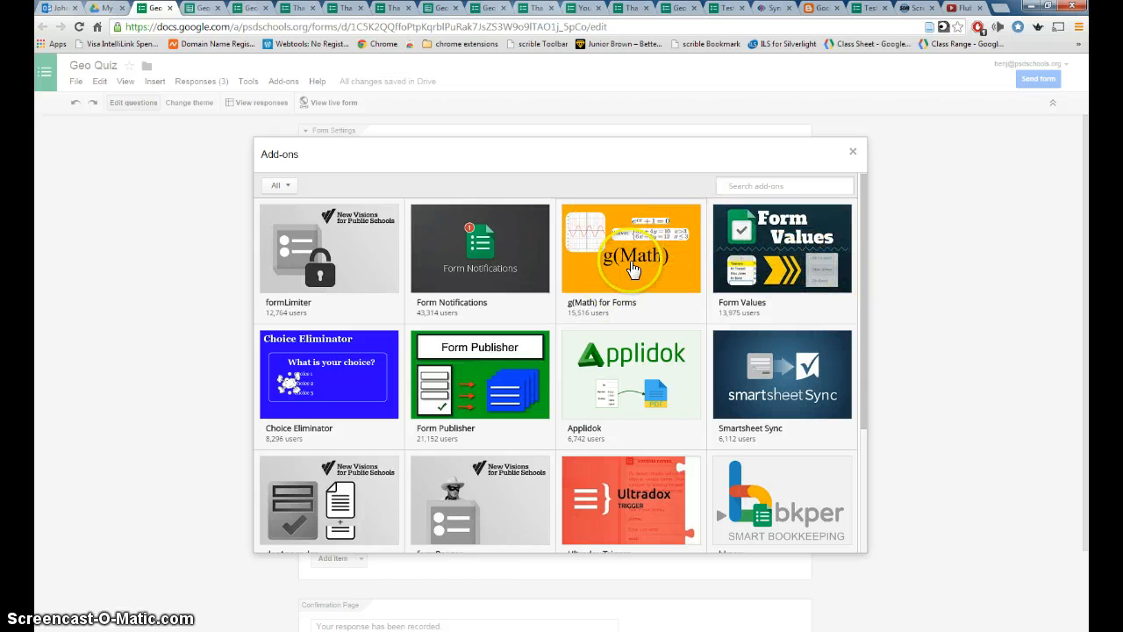
{"action": "mouse_move", "coordinate": [625, 243]}
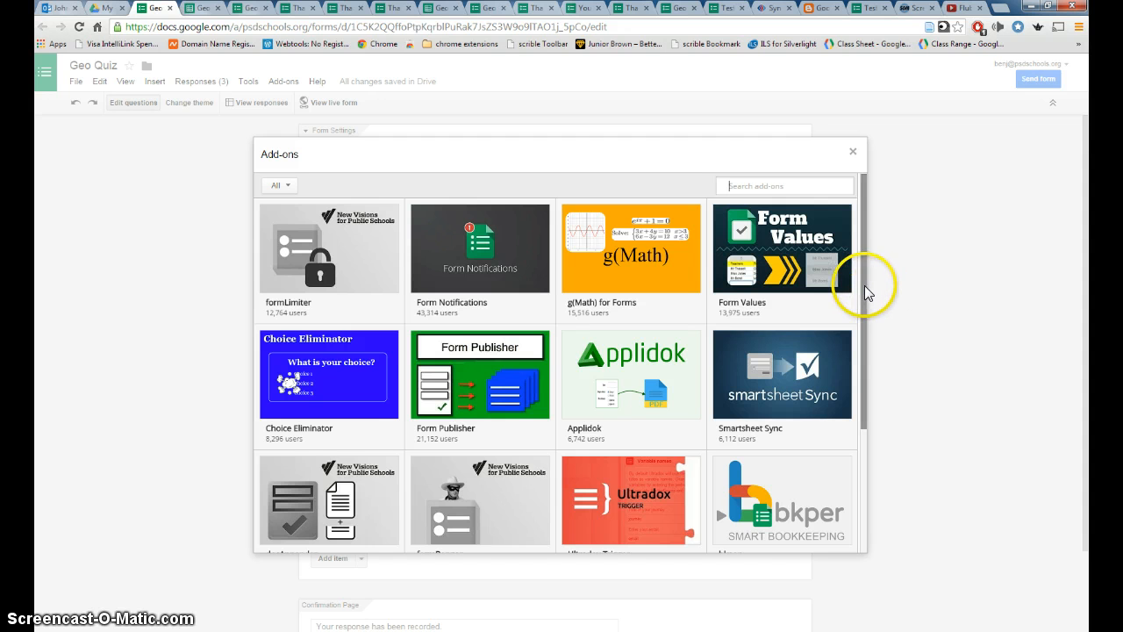
{"action": "left_click_drag", "start_coordinate": [864, 285], "coordinate": [881, 263]}
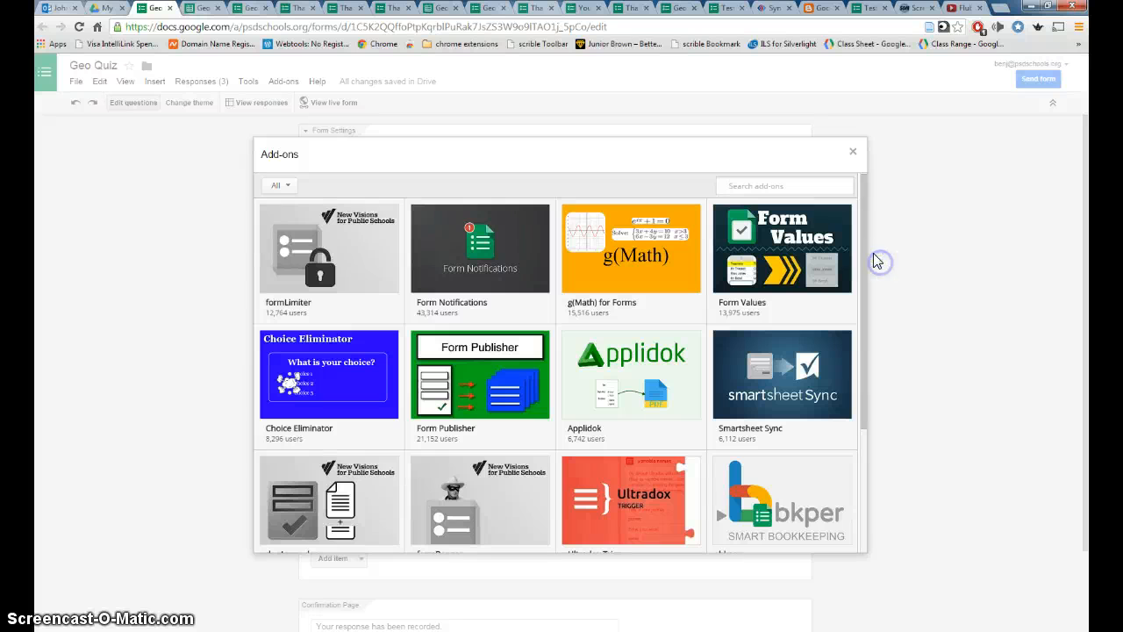
{"action": "left_click", "coordinate": [853, 154]}
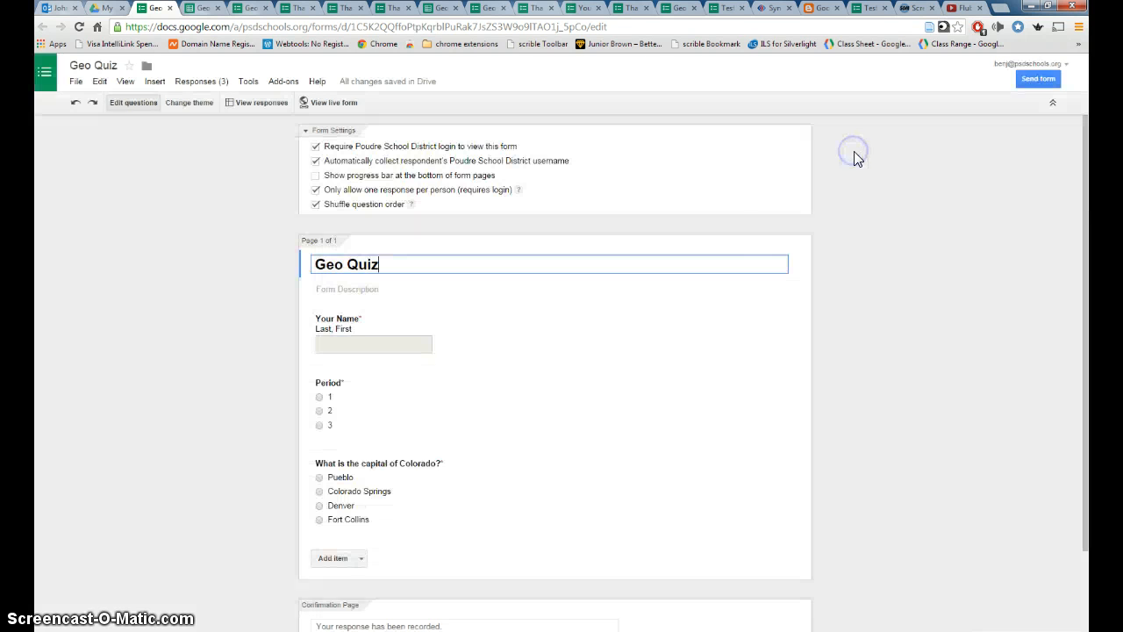
Generate a short URL link for sharing the form and finish the Send form dialog.
{"action": "left_click", "coordinate": [155, 81]}
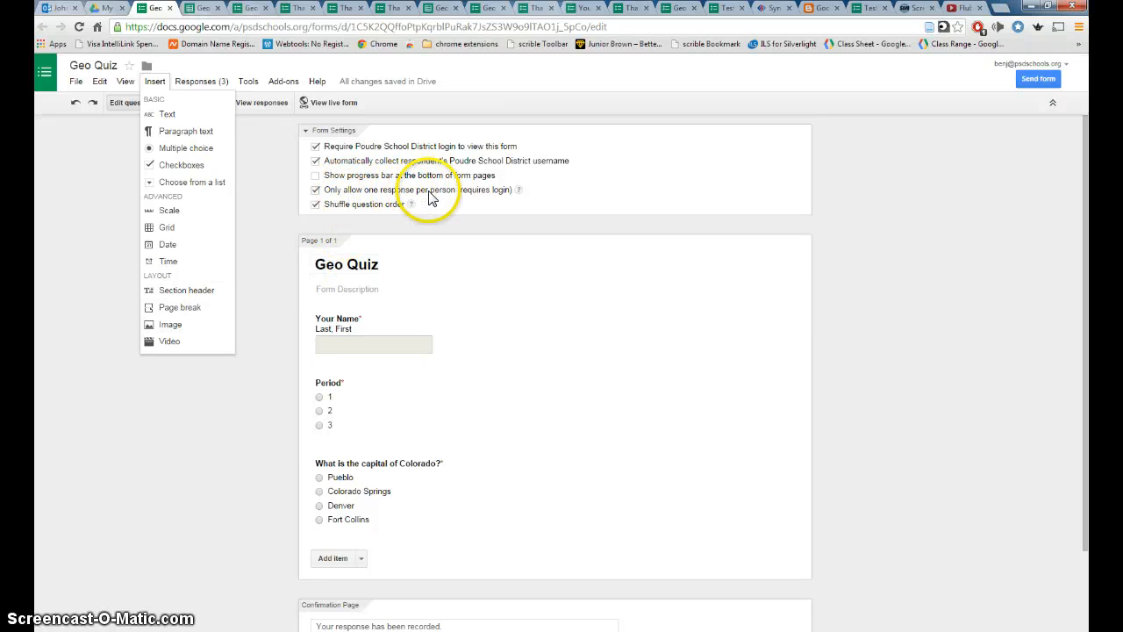
{"action": "left_click", "coordinate": [1044, 81]}
{"action": "left_click", "coordinate": [434, 304]}
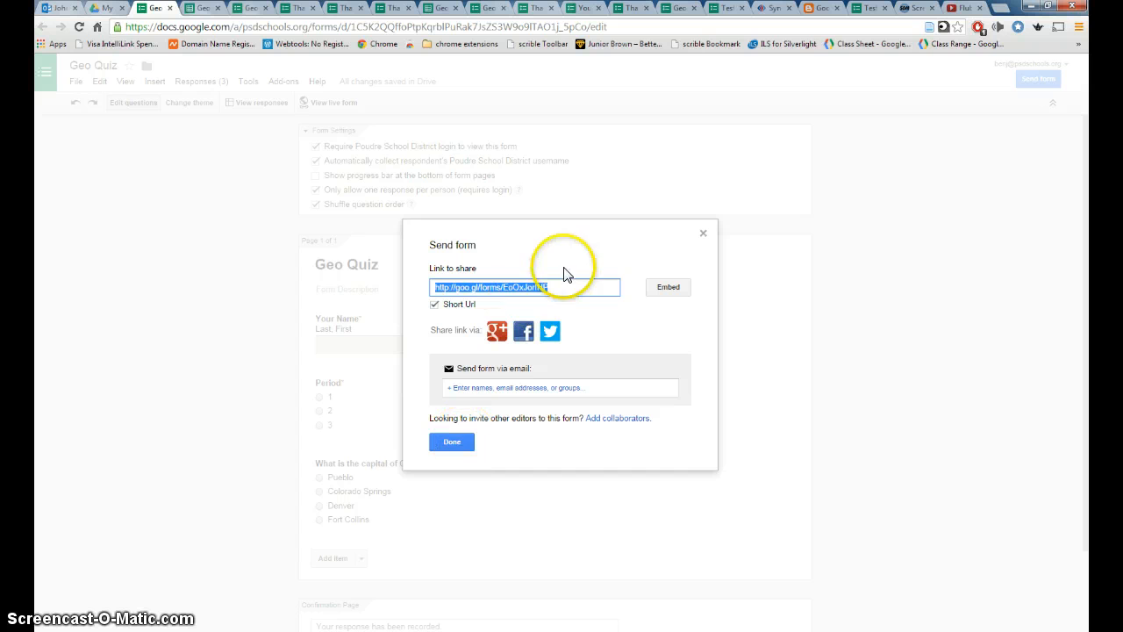
{"action": "left_click", "coordinate": [453, 442]}
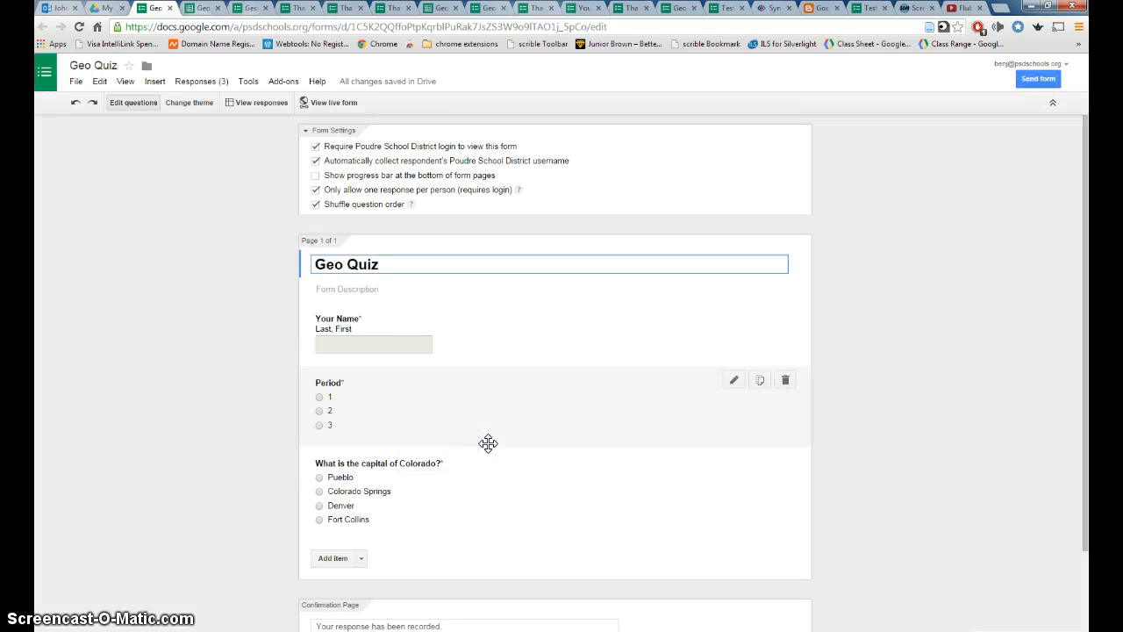